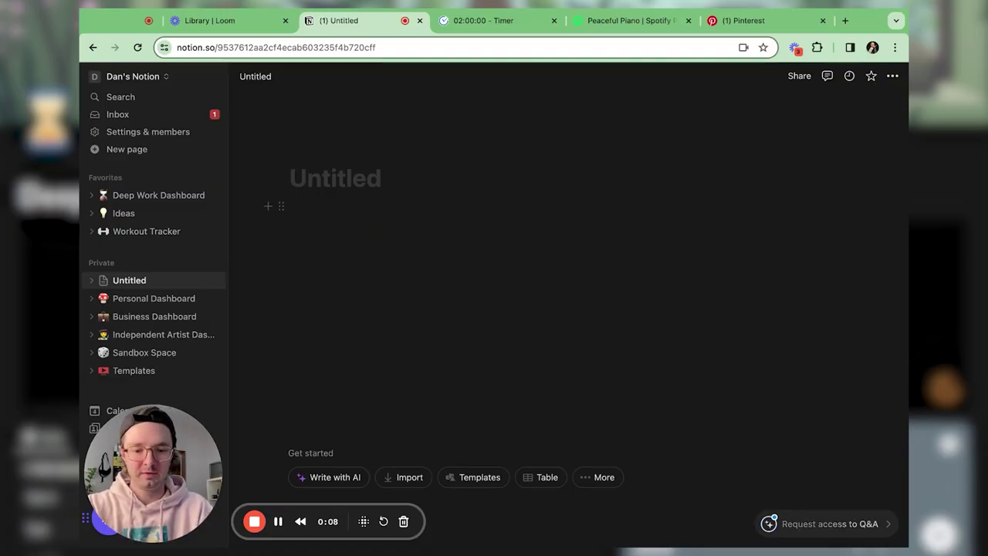
Title the new page 'Deep Work Dashboard'.
{"action": "type", "text": "deep"}
{"action": "key", "text": "BackSpace"}
{"action": "key", "text": "BackSpace"}
{"action": "key", "text": "BackSpace"}
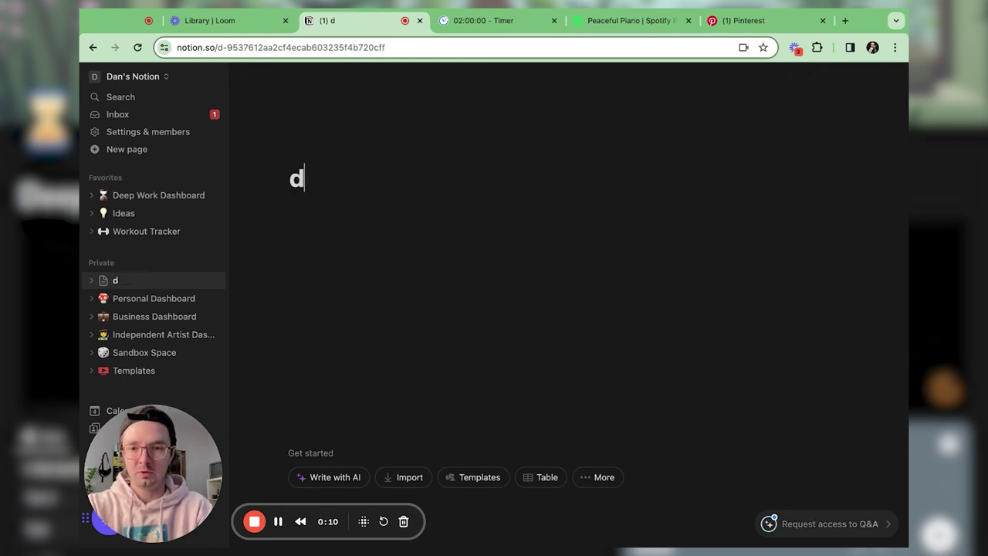
{"action": "key", "text": "BackSpace"}
{"action": "type", "text": "Deep Work "}
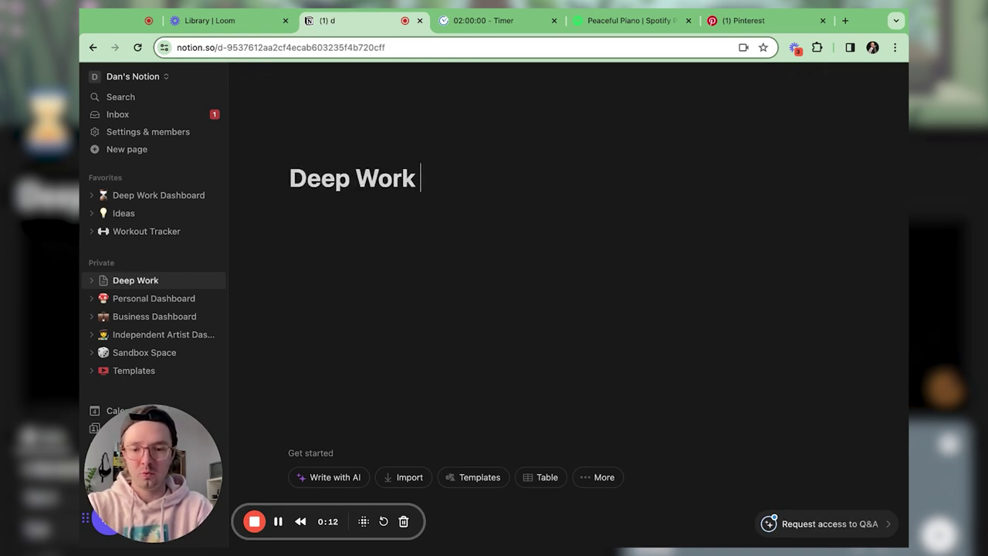
{"action": "type", "text": "Dashboard"}
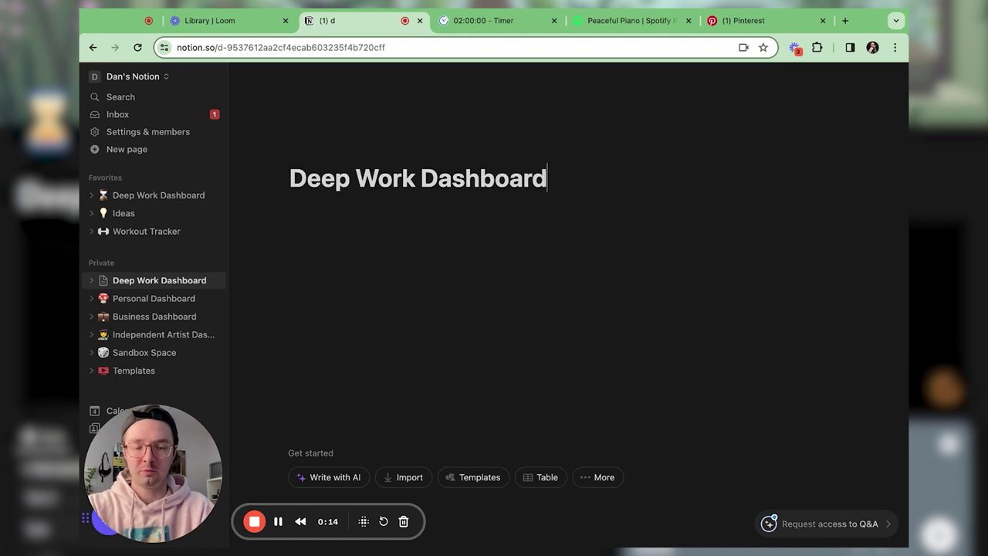
Give the page an hourglass icon and download the rainy-window pixel-art image from Pinterest.
{"action": "left_click", "coordinate": [313, 154]}
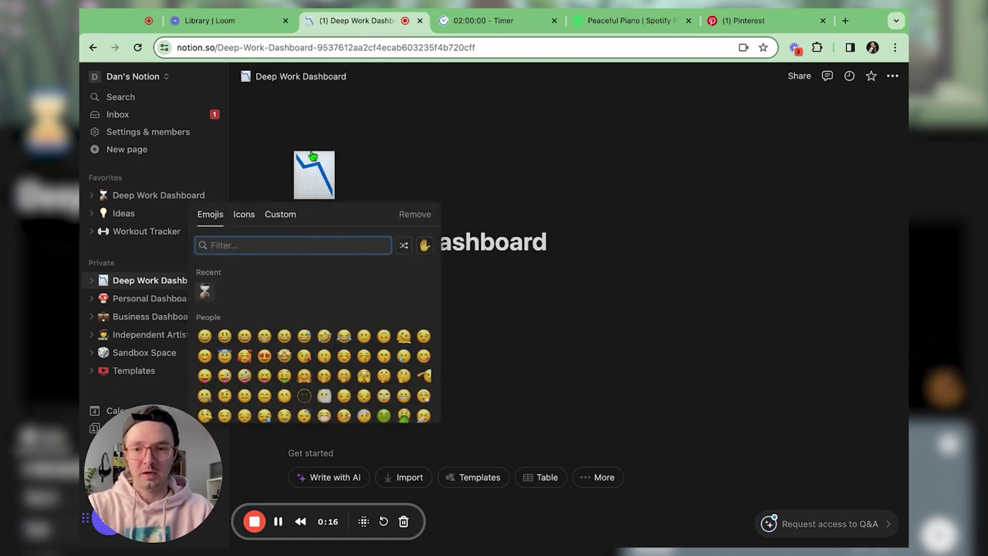
{"action": "left_click", "coordinate": [205, 289]}
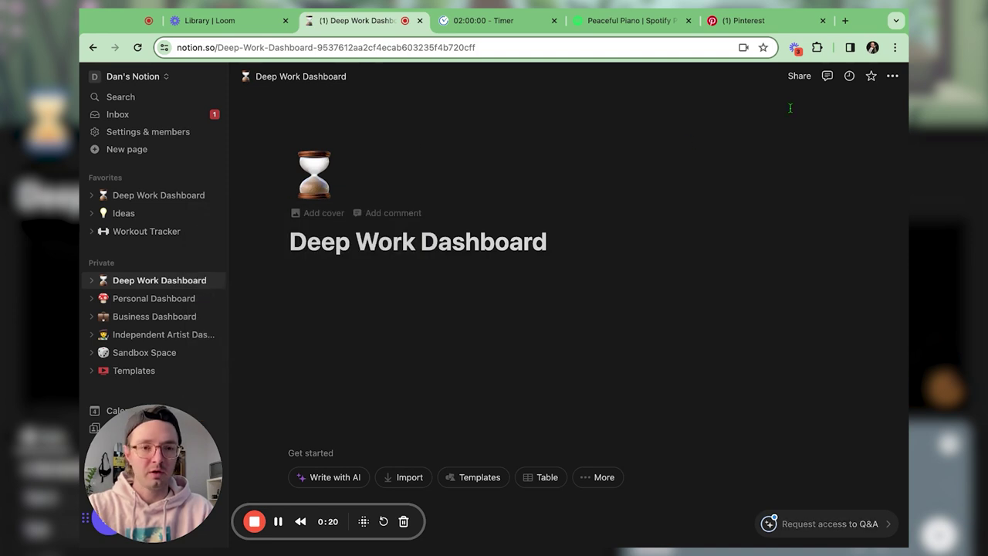
{"action": "key", "text": "Return"}
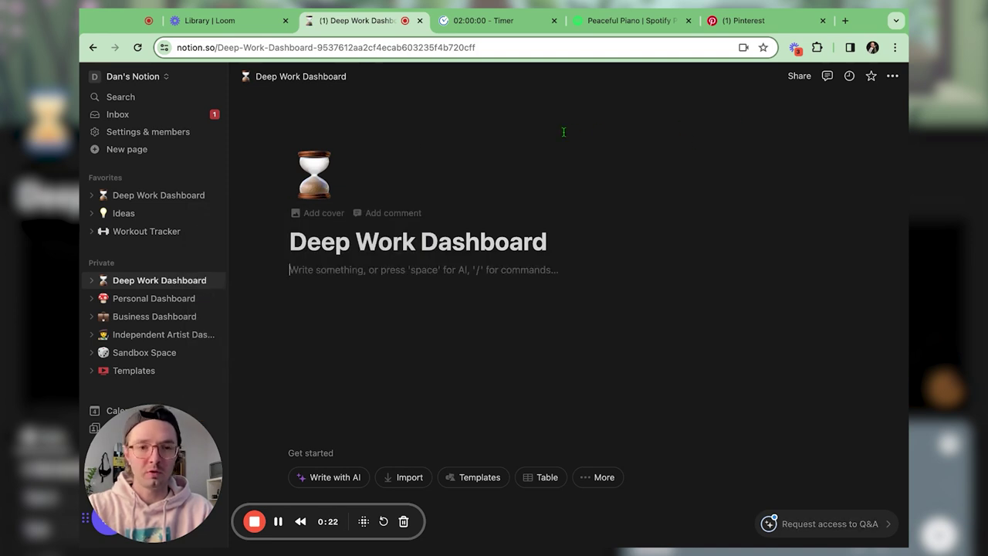
{"action": "left_click", "coordinate": [737, 22]}
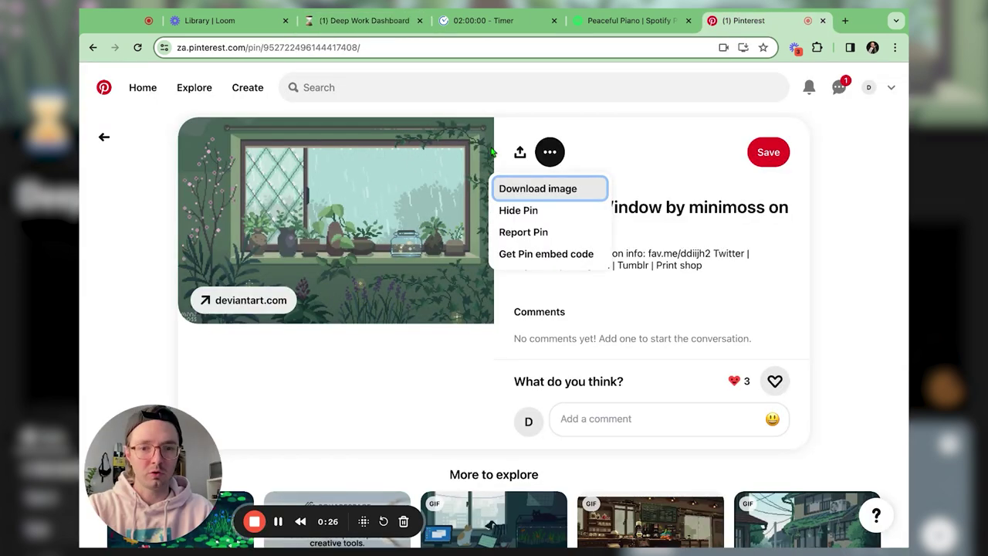
{"action": "left_click", "coordinate": [539, 190]}
Upload the downloaded rainy-window image as the Deep Work Dashboard page cover.
{"action": "left_click", "coordinate": [369, 23]}
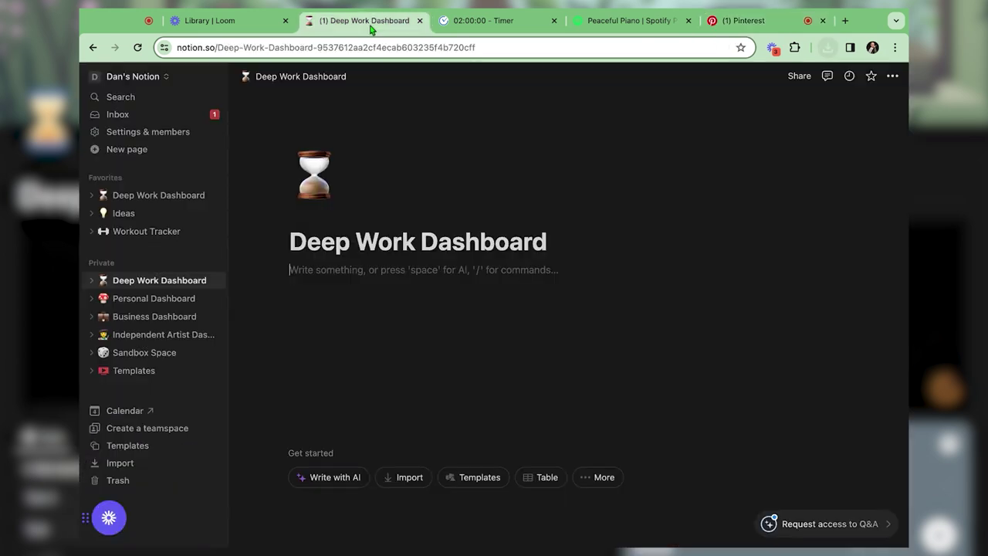
{"action": "left_click", "coordinate": [333, 212]}
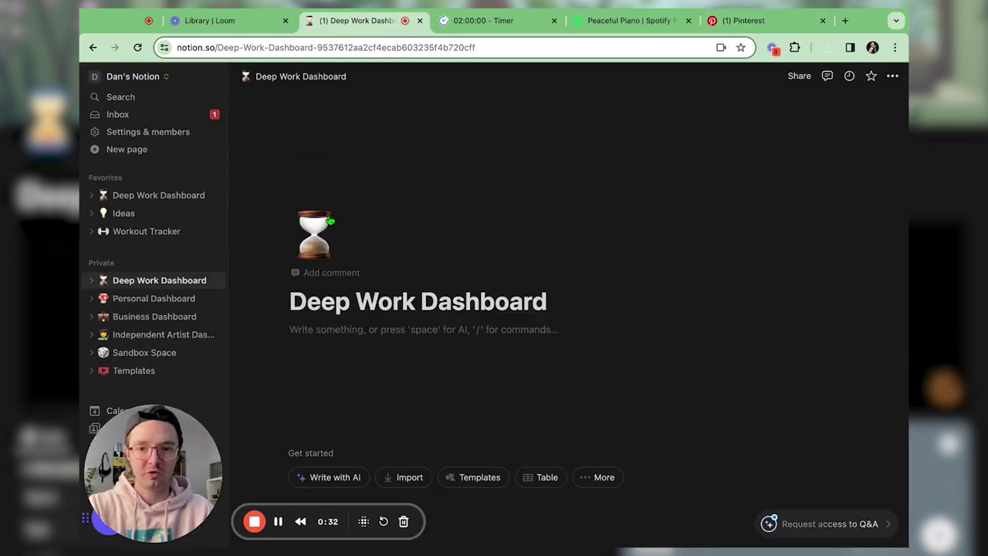
{"action": "left_click", "coordinate": [764, 111]}
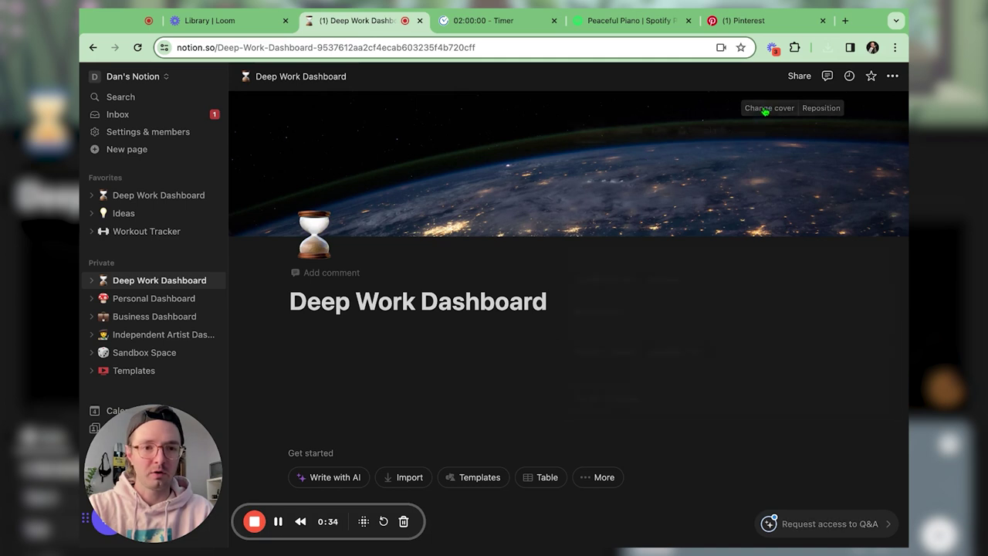
{"action": "left_click", "coordinate": [627, 131]}
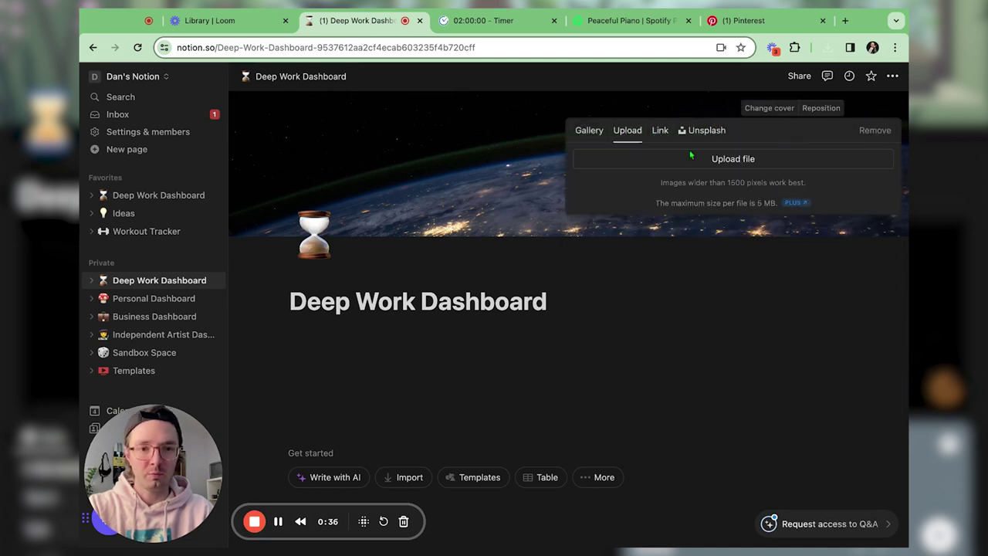
{"action": "left_click", "coordinate": [711, 159]}
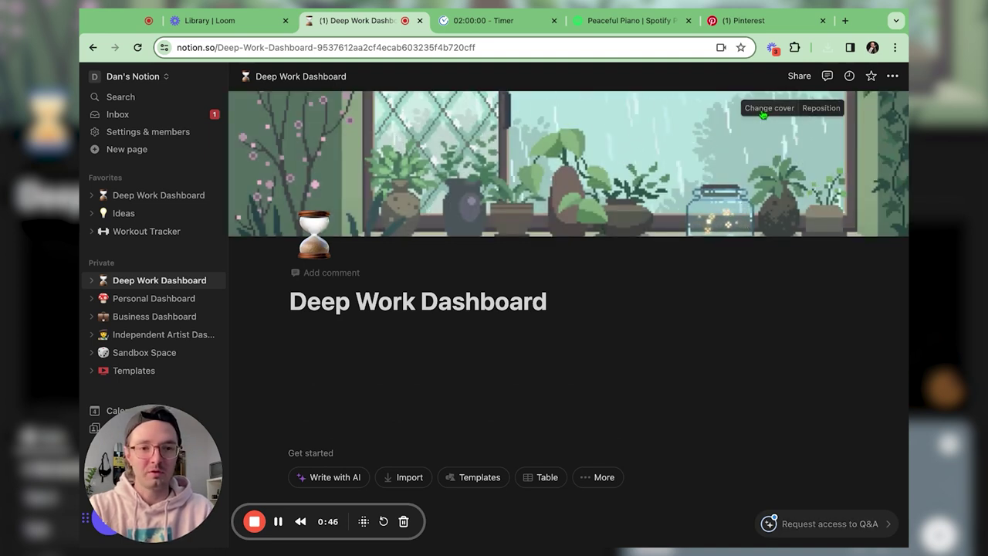
Reposition the cover to show a lower part of the image.
{"action": "left_click", "coordinate": [821, 108]}
{"action": "left_click_drag", "start_coordinate": [665, 162], "coordinate": [741, 120]}
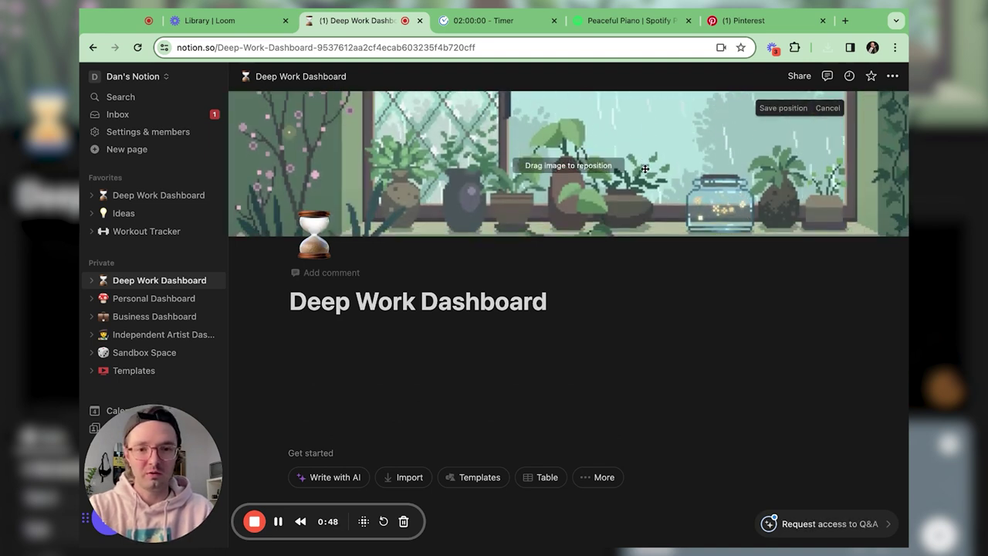
{"action": "left_click", "coordinate": [782, 109]}
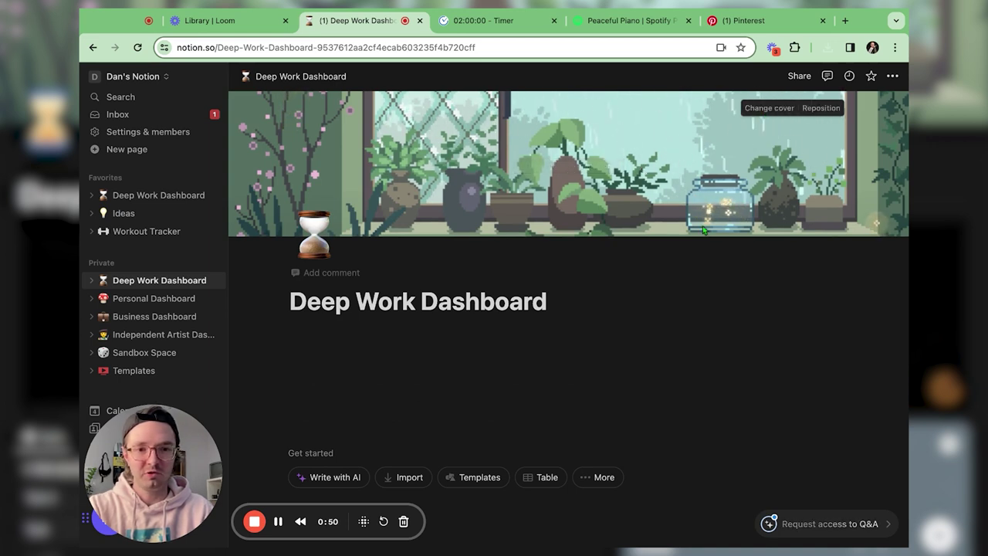
{"action": "scroll", "coordinate": [647, 336], "scroll_direction": "down", "scroll_amount": 1}
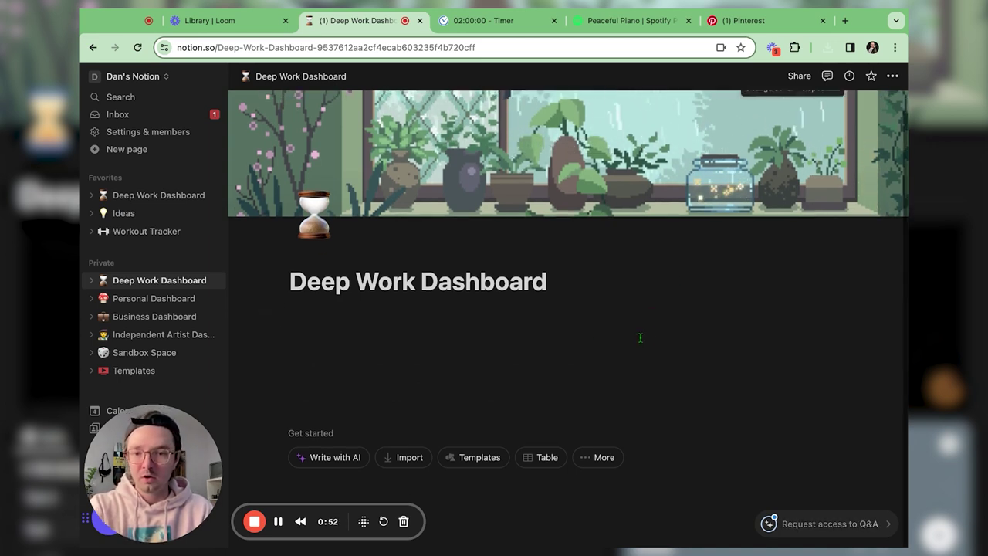
{"action": "left_click", "coordinate": [381, 335]}
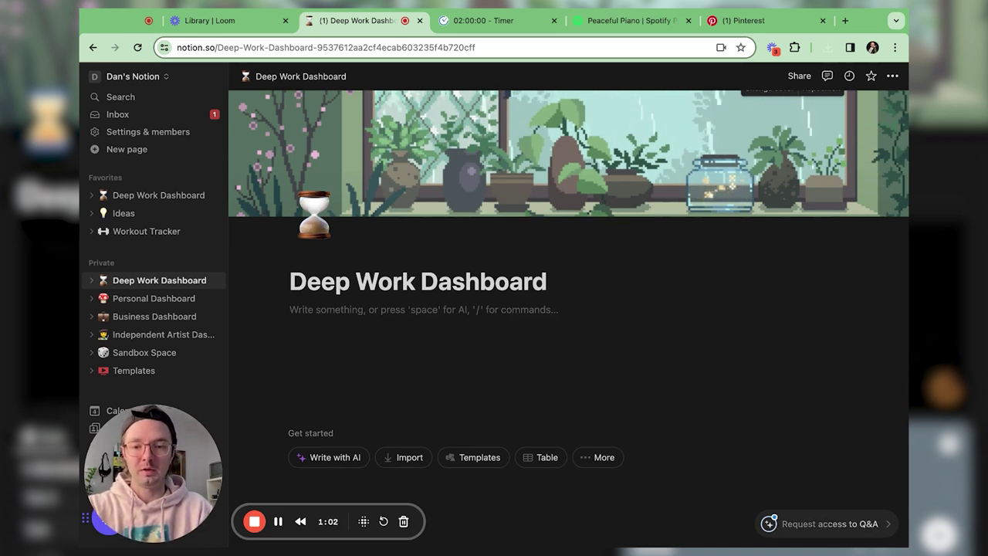
Insert an empty Embed block below the title using /embed.
{"action": "type", "text": "/embed"}
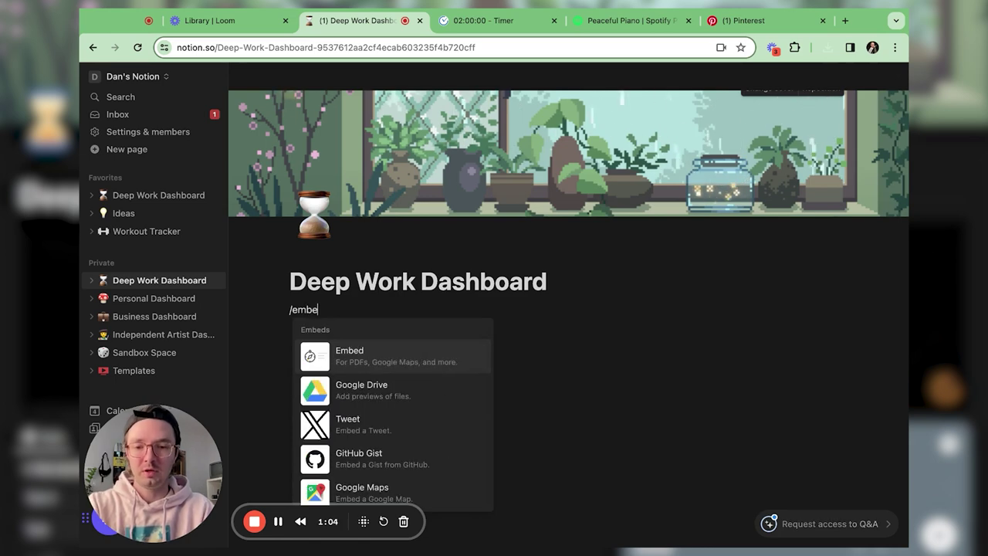
{"action": "key", "text": "Return"}
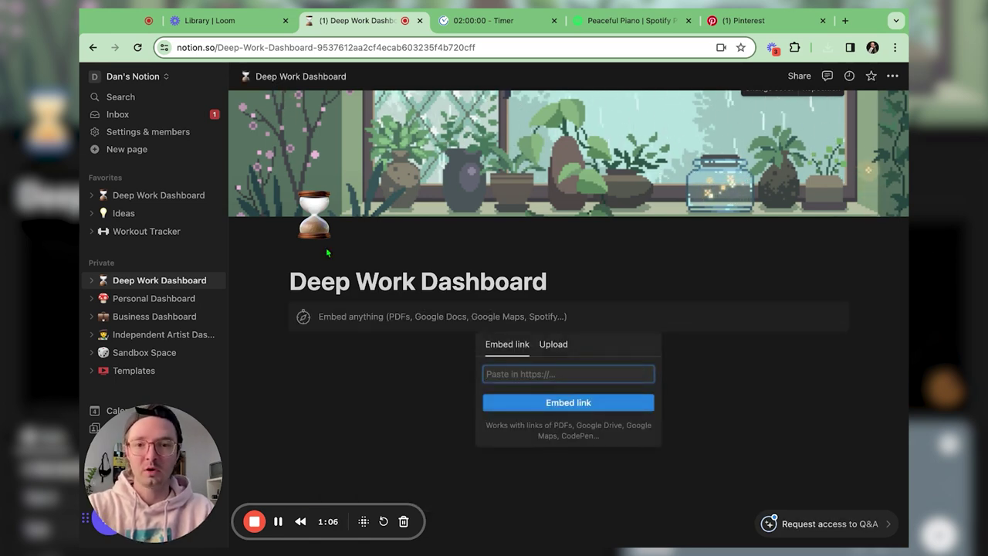
On the vClock tab, close the embed window and check the 02:00:00 timer settings unchanged.
{"action": "left_click", "coordinate": [498, 25]}
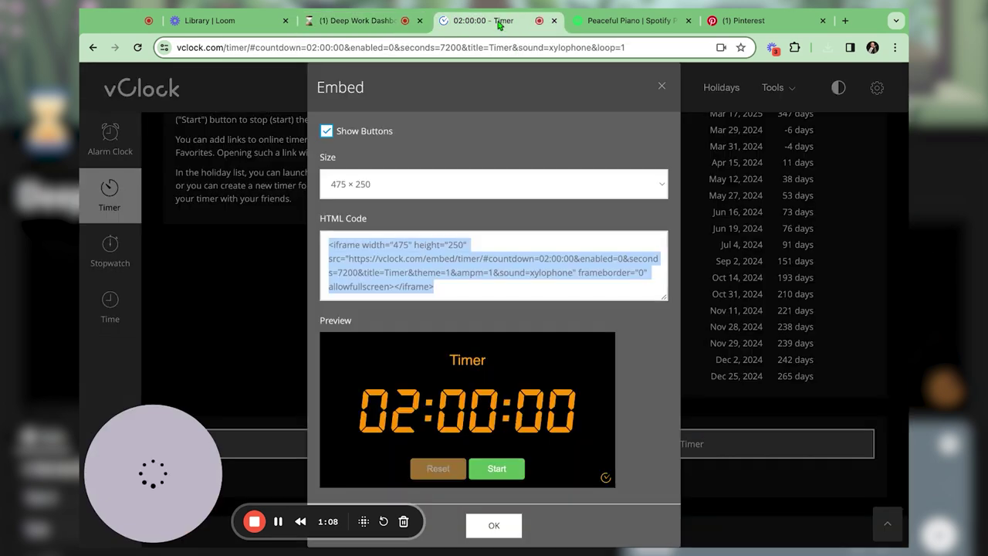
{"action": "left_click", "coordinate": [661, 85]}
{"action": "scroll", "coordinate": [420, 191], "scroll_direction": "up", "scroll_amount": 10}
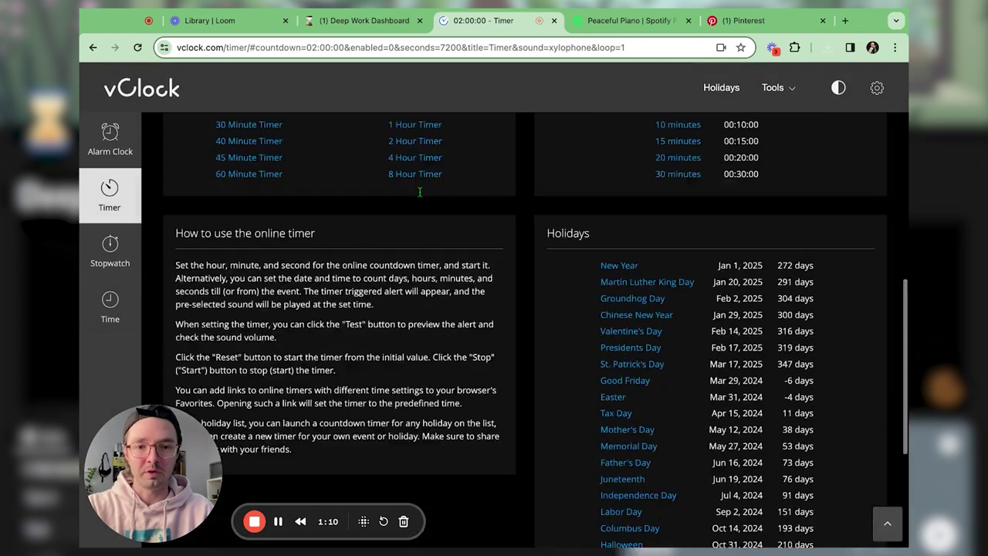
{"action": "scroll", "coordinate": [419, 191], "scroll_direction": "down", "scroll_amount": 1}
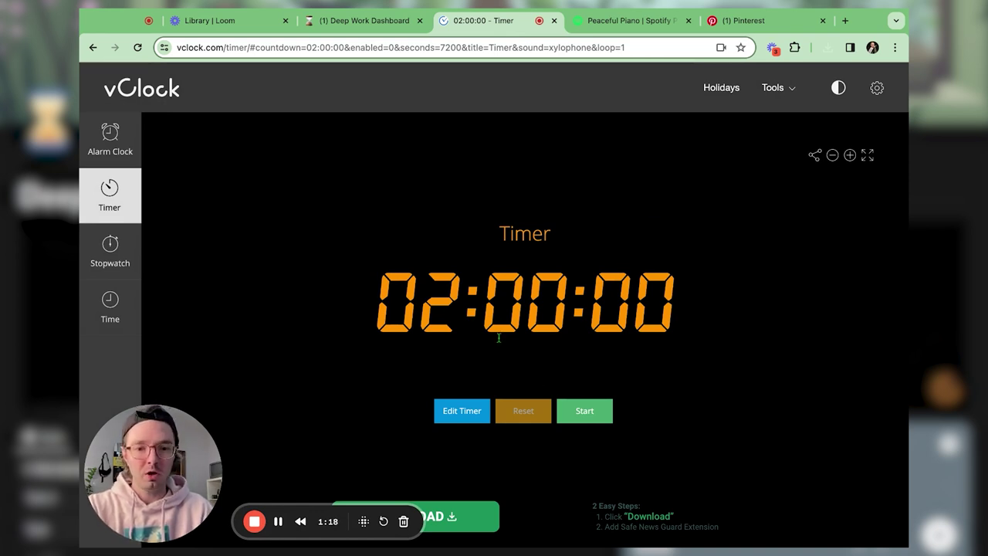
{"action": "scroll", "coordinate": [495, 328], "scroll_direction": "down", "scroll_amount": 3}
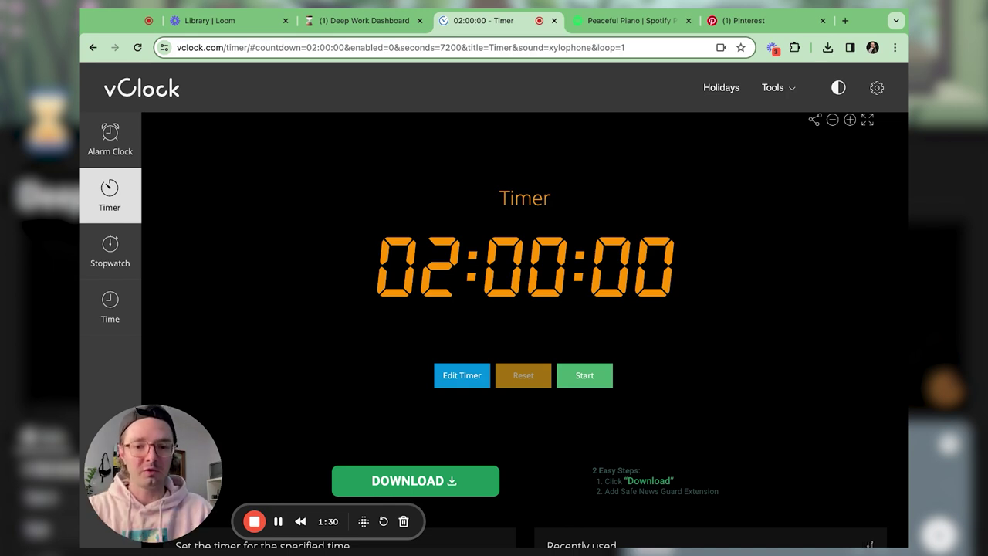
{"action": "left_click", "coordinate": [457, 372]}
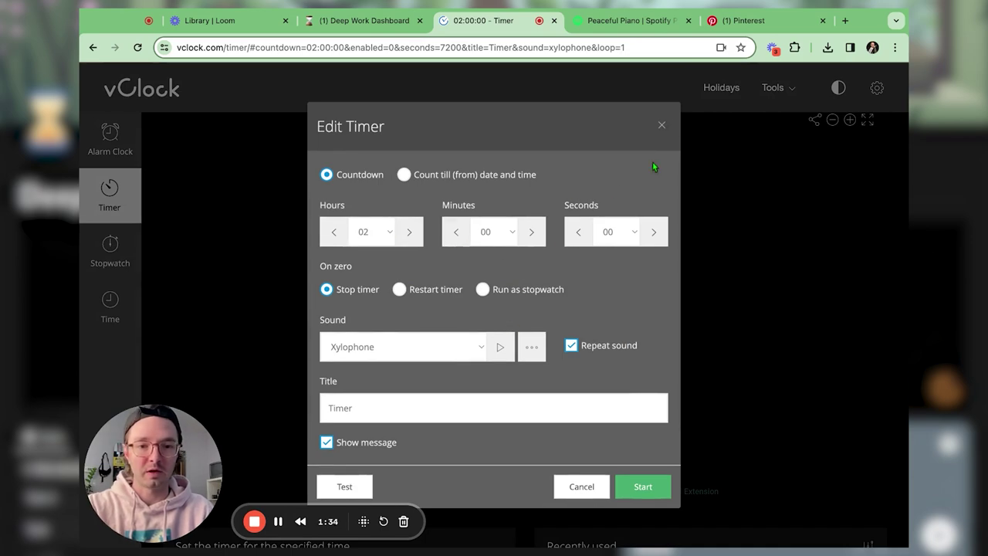
{"action": "left_click", "coordinate": [662, 126]}
Bring up the timer's HTML embed code, select the iframe code, and return to Notion.
{"action": "scroll", "coordinate": [454, 330], "scroll_direction": "down", "scroll_amount": 15}
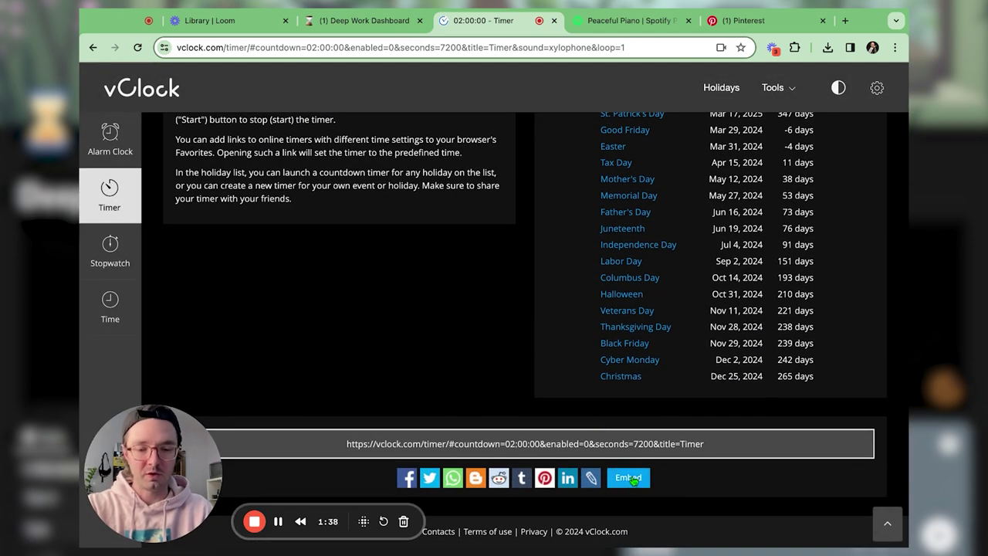
{"action": "left_click", "coordinate": [629, 479]}
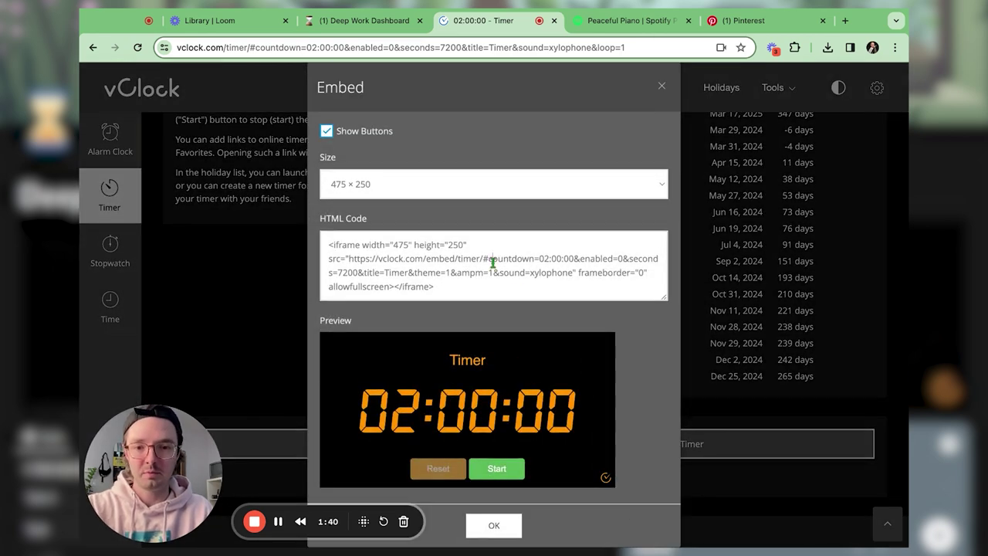
{"action": "left_click", "coordinate": [493, 264]}
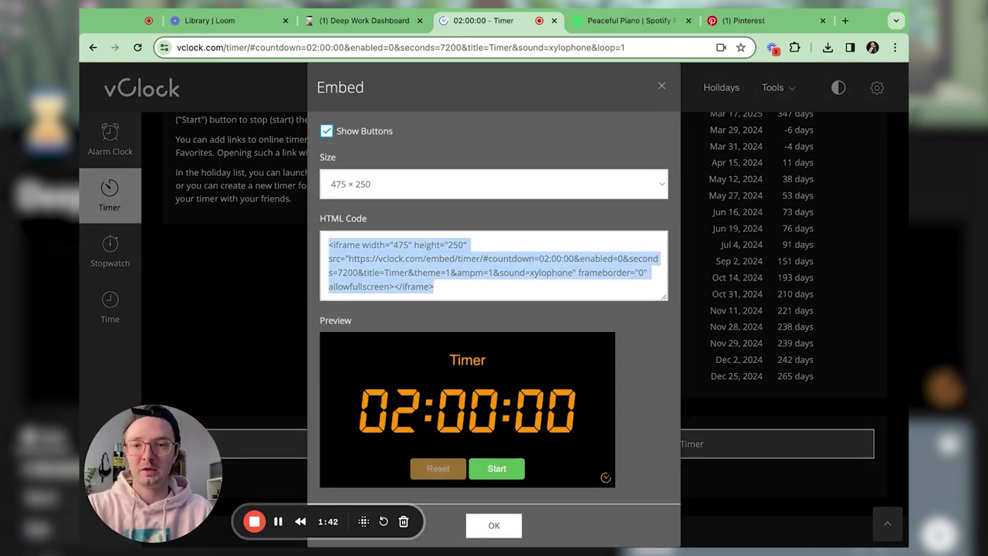
{"action": "left_click", "coordinate": [371, 28]}
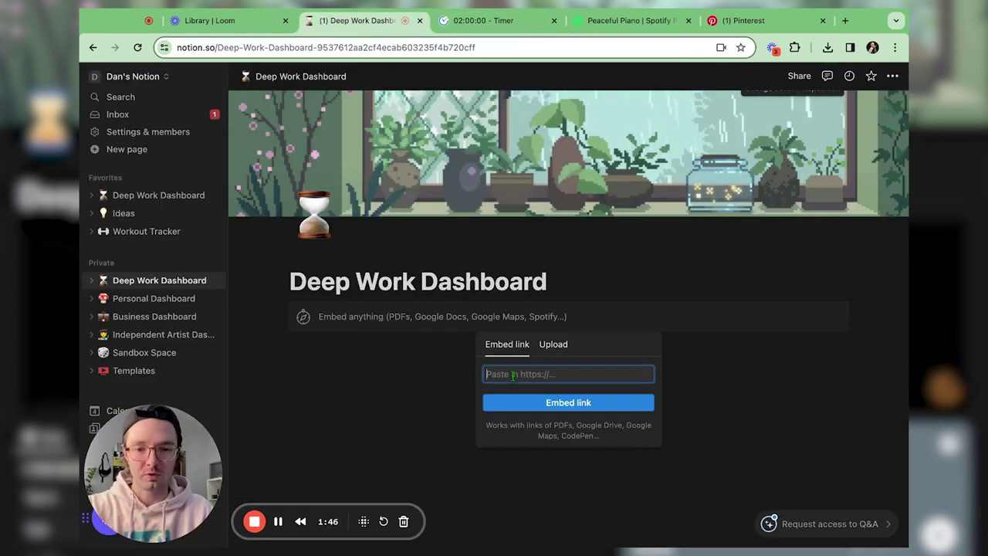
Paste the vClock iframe code as the embed link and shorten the timer embed slightly.
{"action": "key", "text": "super+v"}
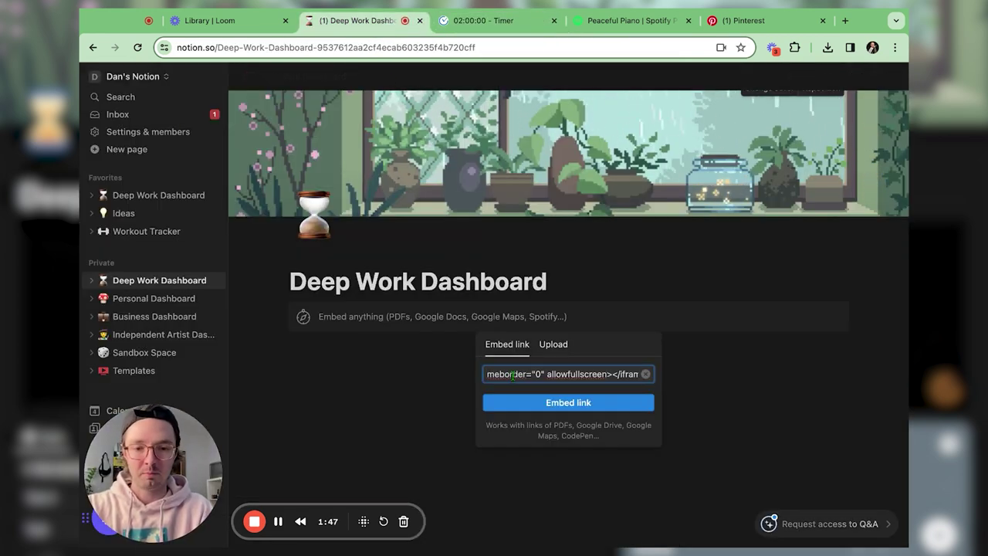
{"action": "left_click", "coordinate": [561, 403]}
{"action": "scroll", "coordinate": [560, 406], "scroll_direction": "down", "scroll_amount": 2}
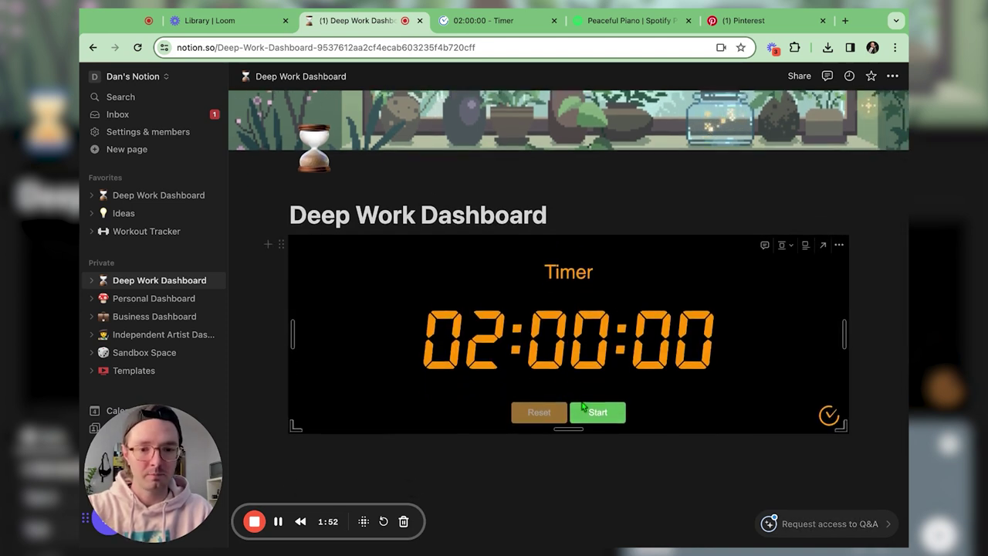
{"action": "left_click_drag", "start_coordinate": [566, 424], "coordinate": [566, 405]}
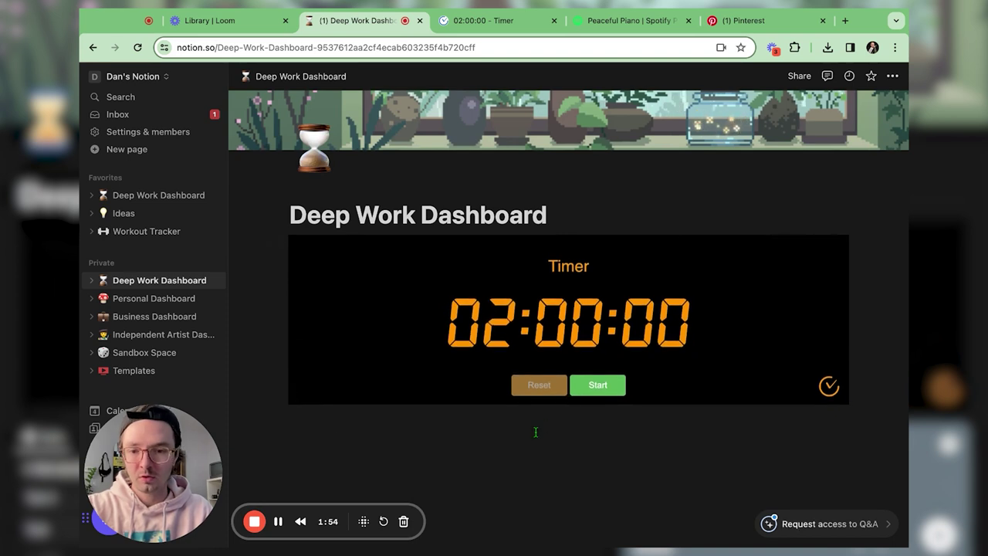
{"action": "scroll", "coordinate": [311, 422], "scroll_direction": "down", "scroll_amount": 1}
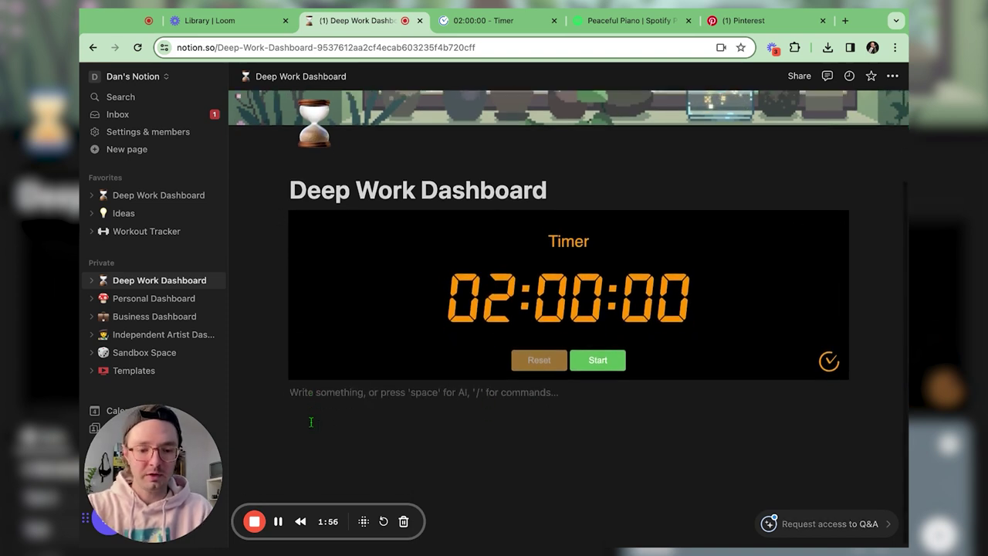
Add two empty callouts with /call and arrange them side by side in two columns.
{"action": "type", "text": "/"}
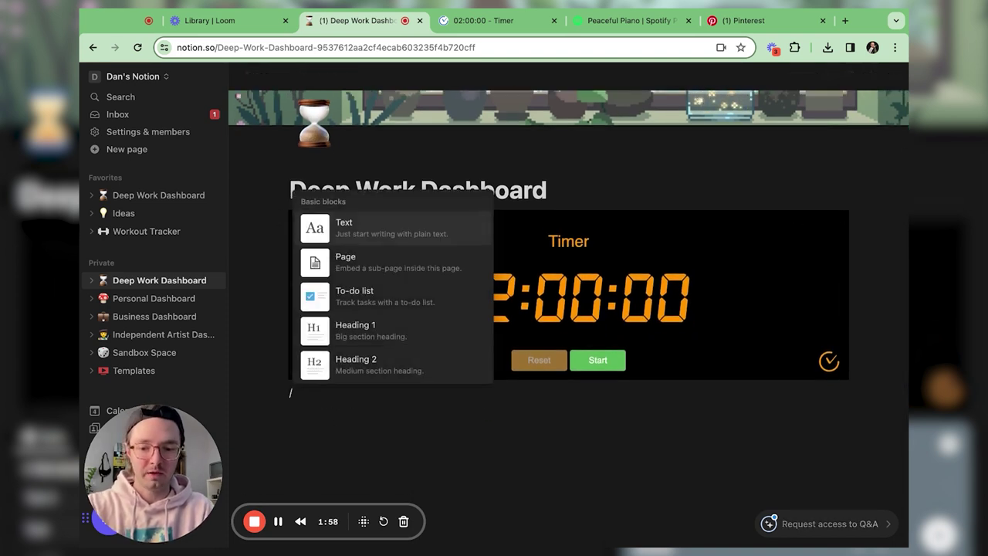
{"action": "type", "text": "call"}
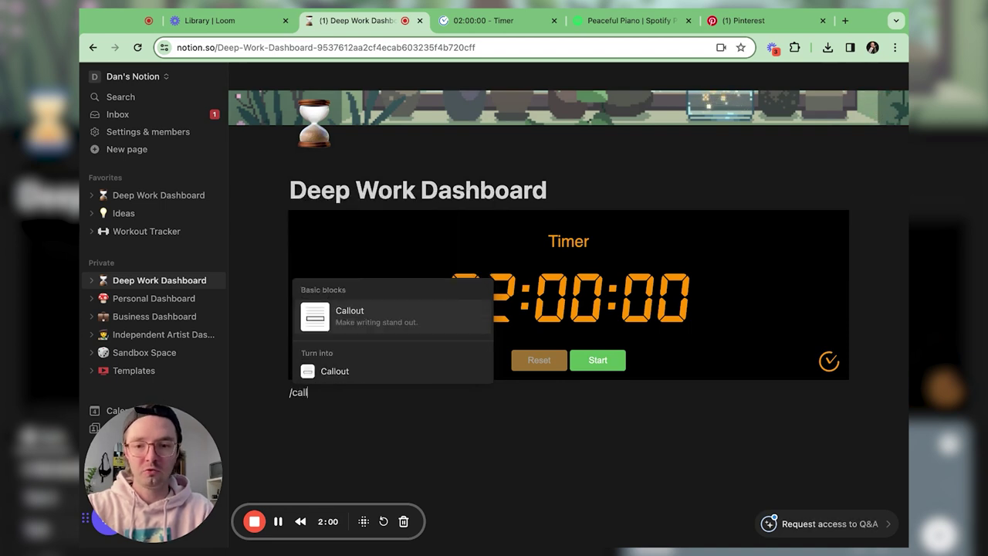
{"action": "key", "text": "Return"}
{"action": "left_click", "coordinate": [300, 443]}
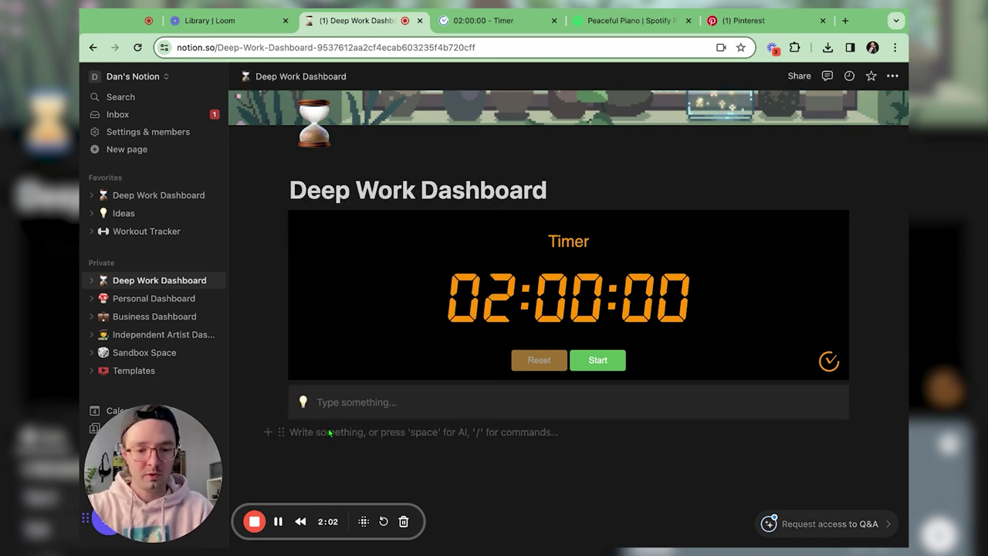
{"action": "type", "text": "/call"}
{"action": "key", "text": "Return"}
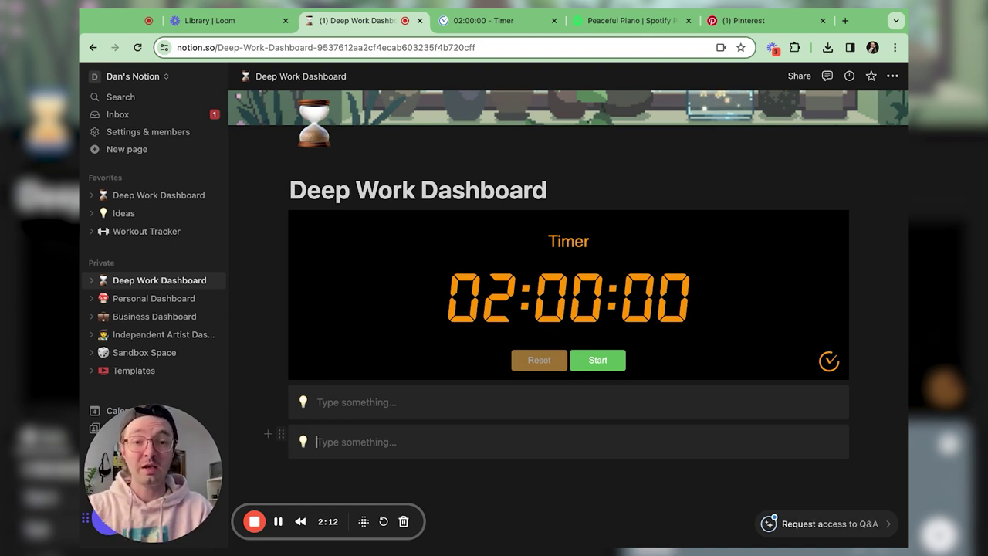
{"action": "left_click_drag", "start_coordinate": [281, 434], "coordinate": [849, 409]}
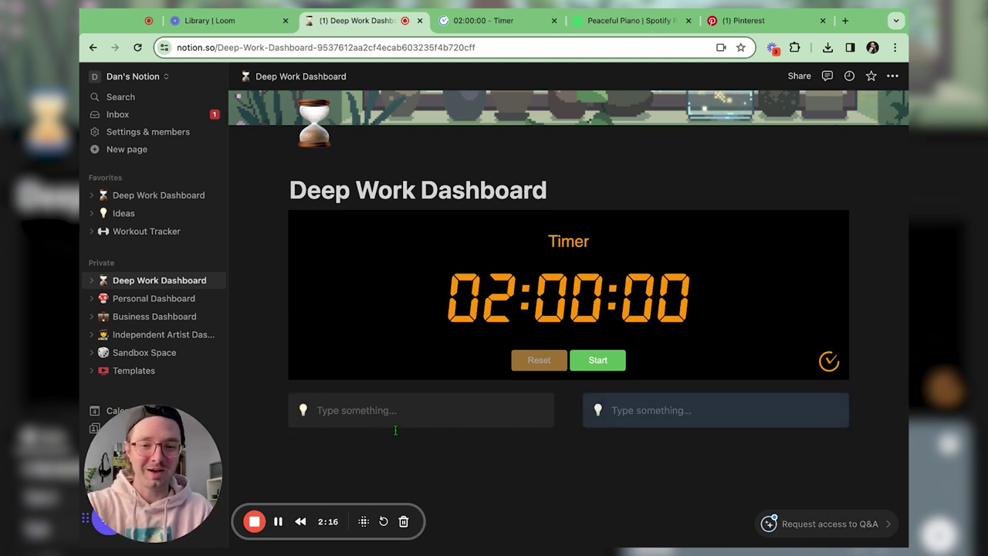
{"action": "scroll", "coordinate": [396, 430], "scroll_direction": "down", "scroll_amount": 1}
{"action": "left_click", "coordinate": [339, 413]}
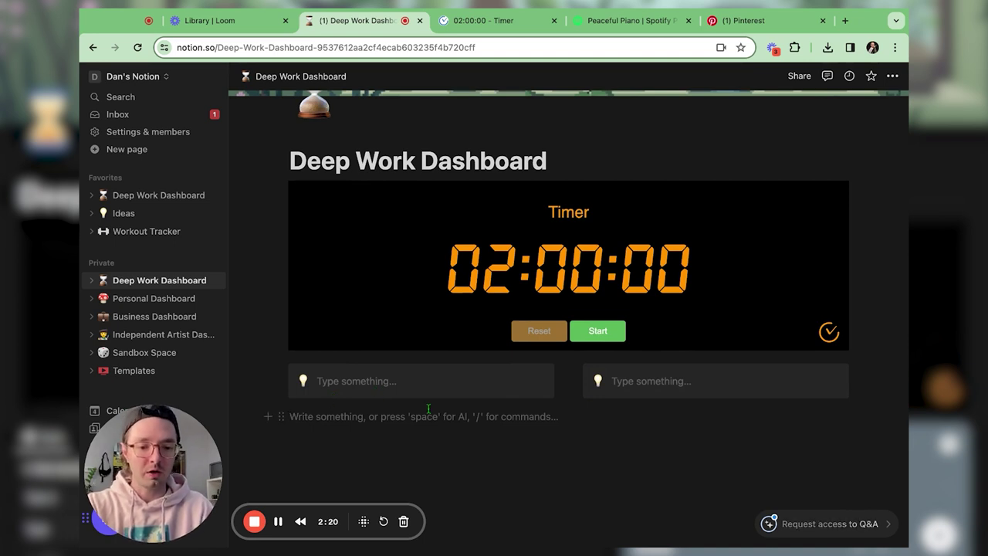
Insert an inline database table below the callouts and delete its Tags property.
{"action": "type", "text": "/"}
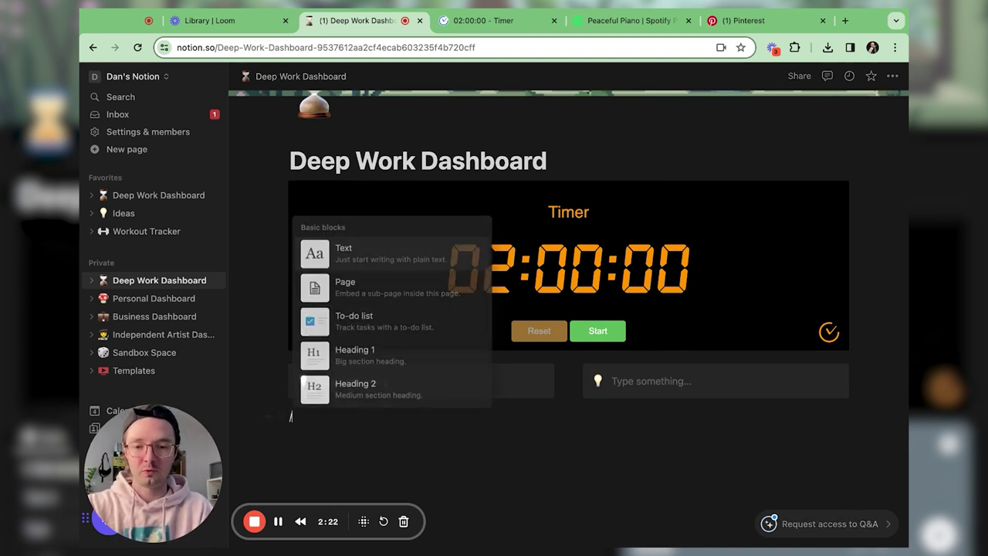
{"action": "type", "text": "da"}
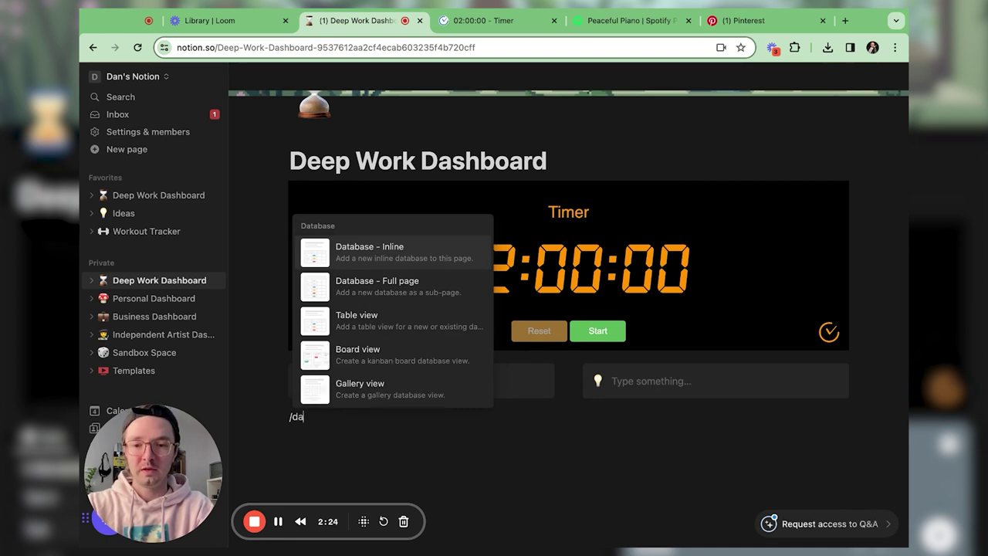
{"action": "left_click", "coordinate": [386, 251]}
{"action": "scroll", "coordinate": [401, 293], "scroll_direction": "down", "scroll_amount": 2}
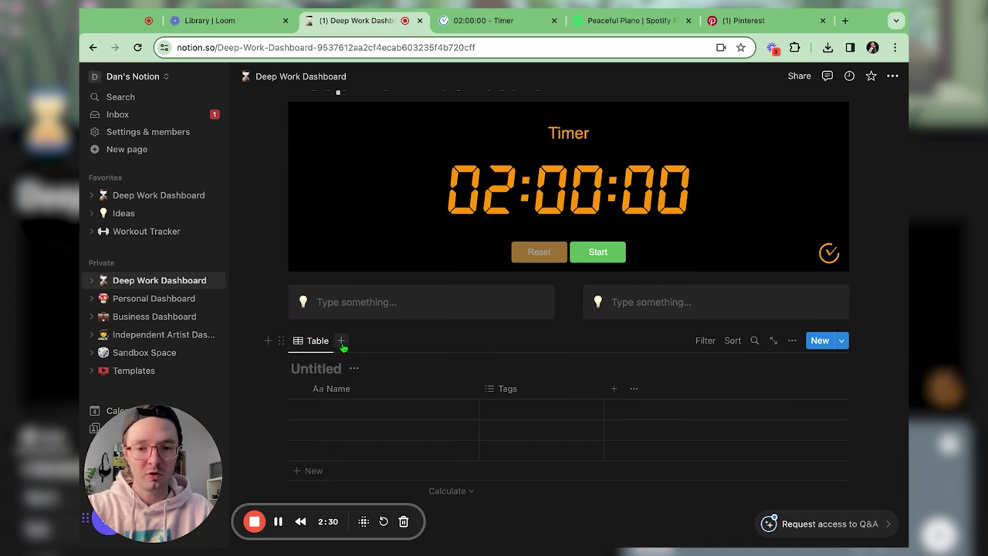
{"action": "left_click", "coordinate": [532, 389]}
{"action": "left_click", "coordinate": [524, 340]}
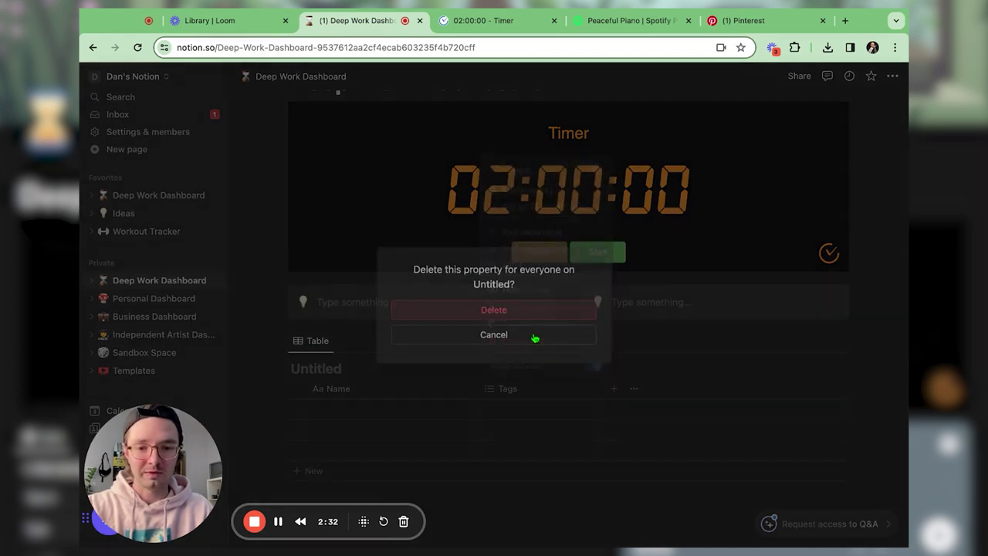
{"action": "left_click", "coordinate": [521, 317]}
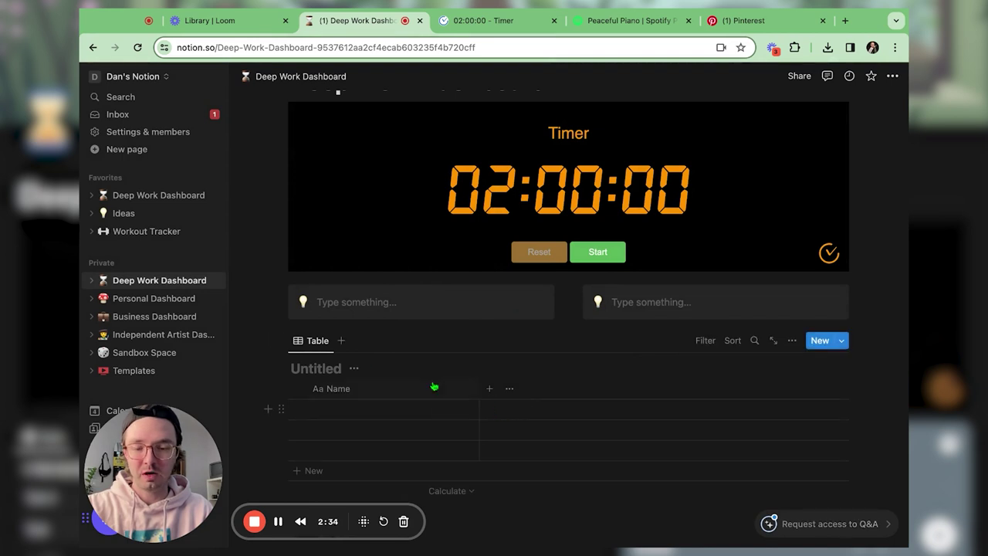
Title the table 'Deep Work Tasks'.
{"action": "left_click", "coordinate": [317, 368]}
{"action": "type", "text": "Deep Work Tasks"}
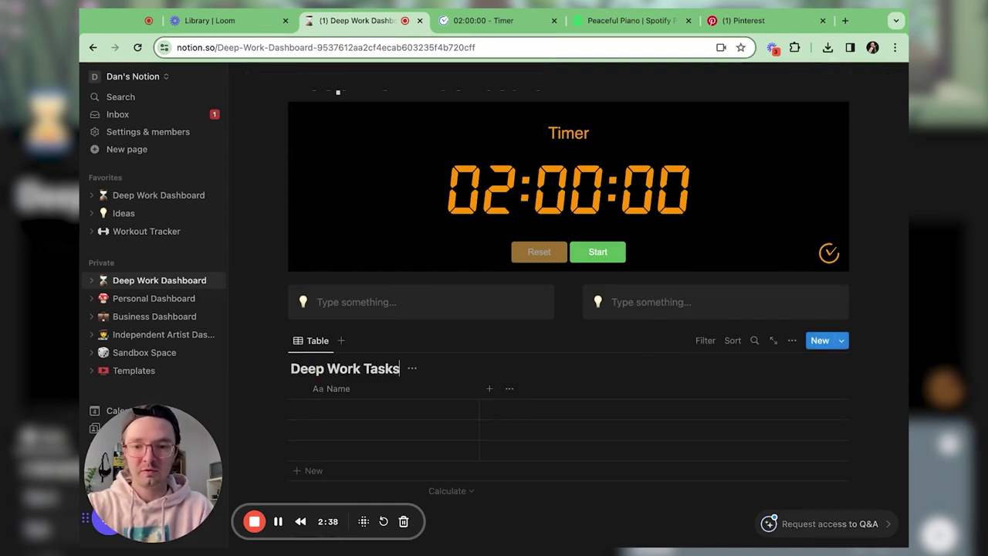
{"action": "left_click", "coordinate": [307, 343]}
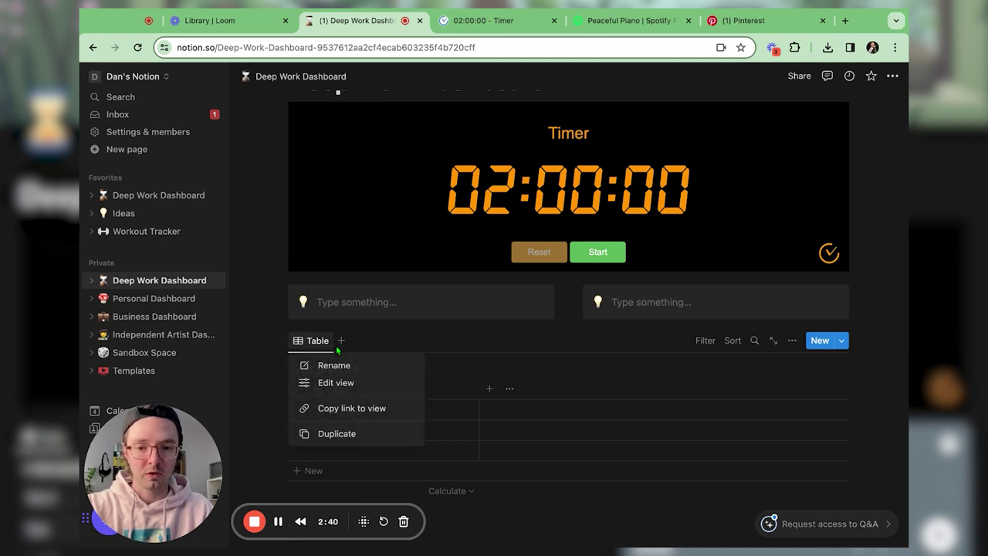
{"action": "left_click", "coordinate": [336, 345]}
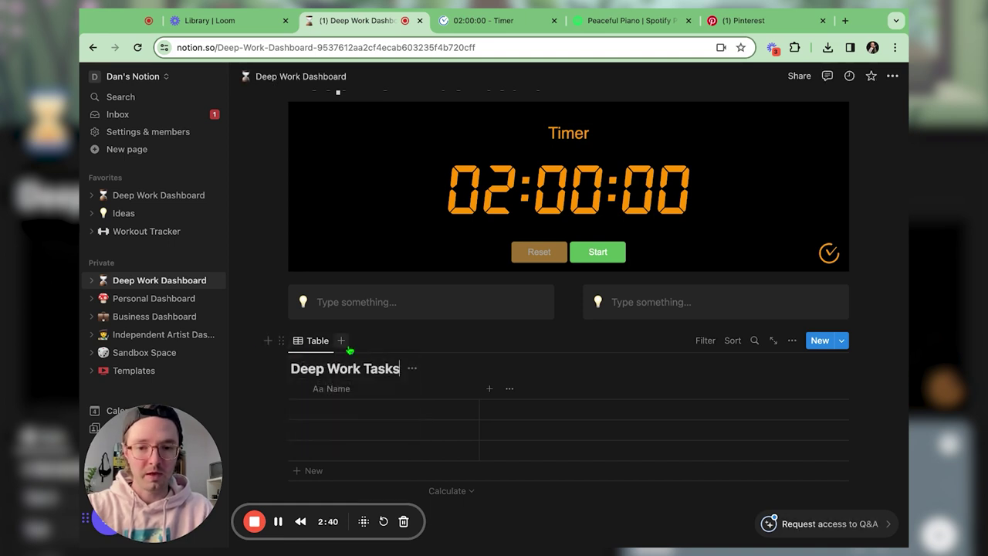
Add a Status property and delete its 'In progress' option.
{"action": "left_click", "coordinate": [488, 388]}
{"action": "scroll", "coordinate": [717, 397], "scroll_direction": "down", "scroll_amount": 2}
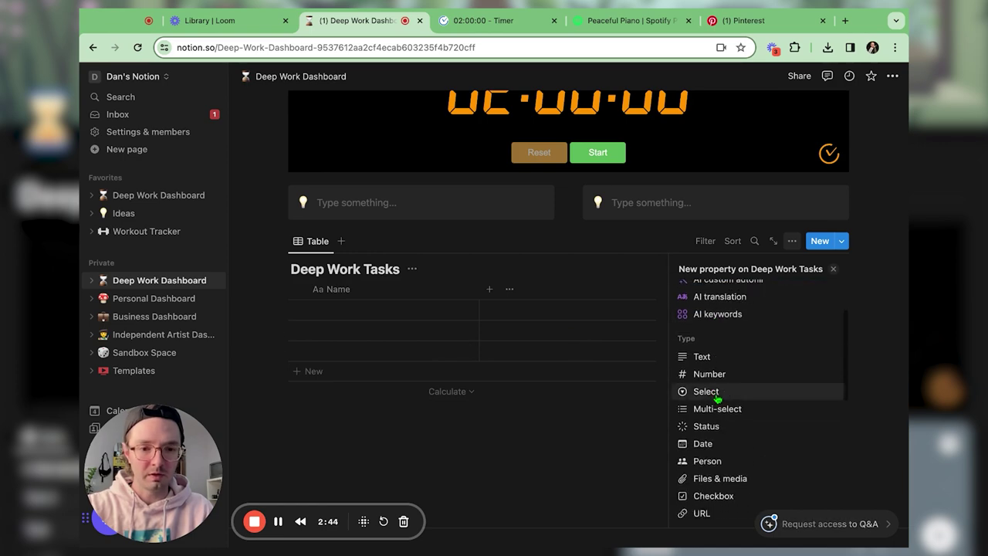
{"action": "left_click", "coordinate": [704, 425]}
{"action": "scroll", "coordinate": [779, 416], "scroll_direction": "down", "scroll_amount": 1}
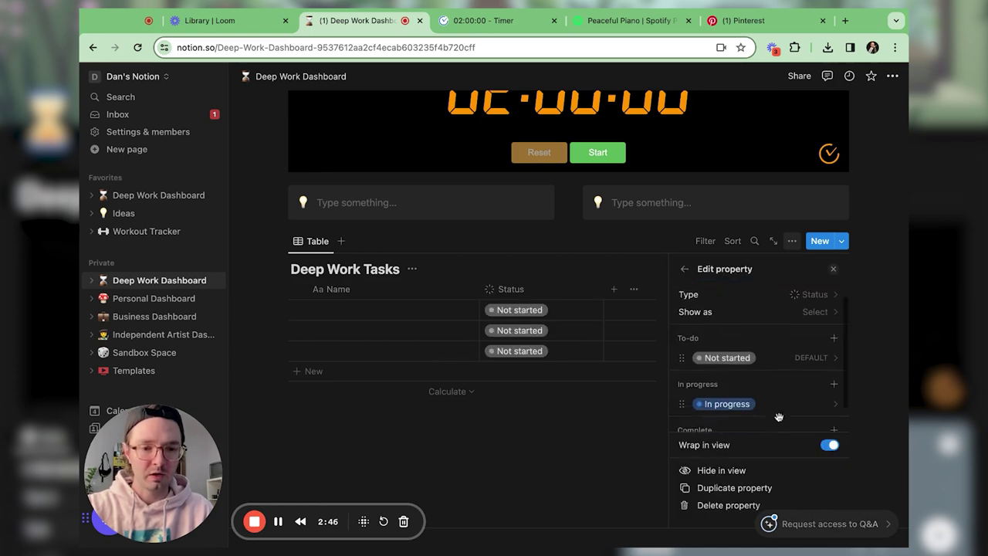
{"action": "left_click", "coordinate": [779, 407]}
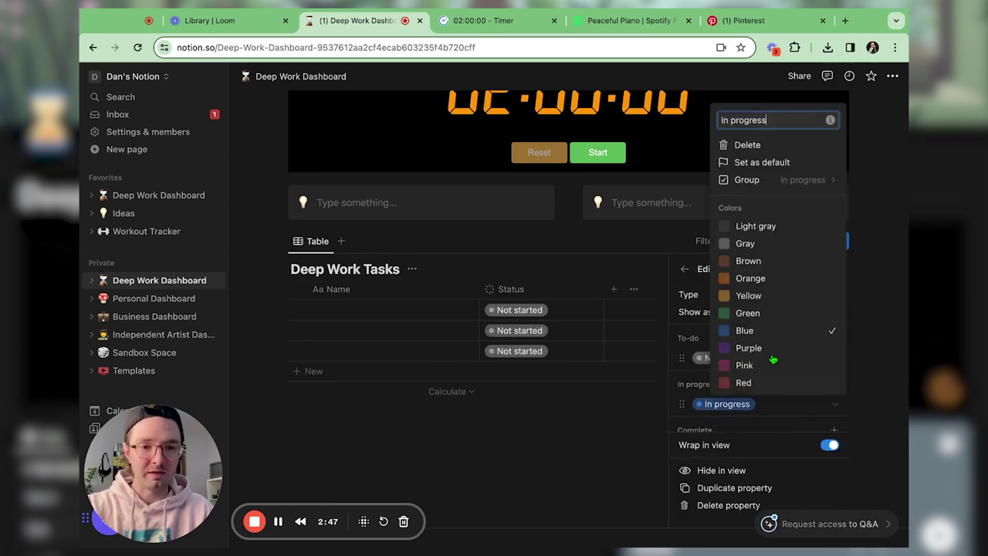
{"action": "left_click", "coordinate": [756, 147]}
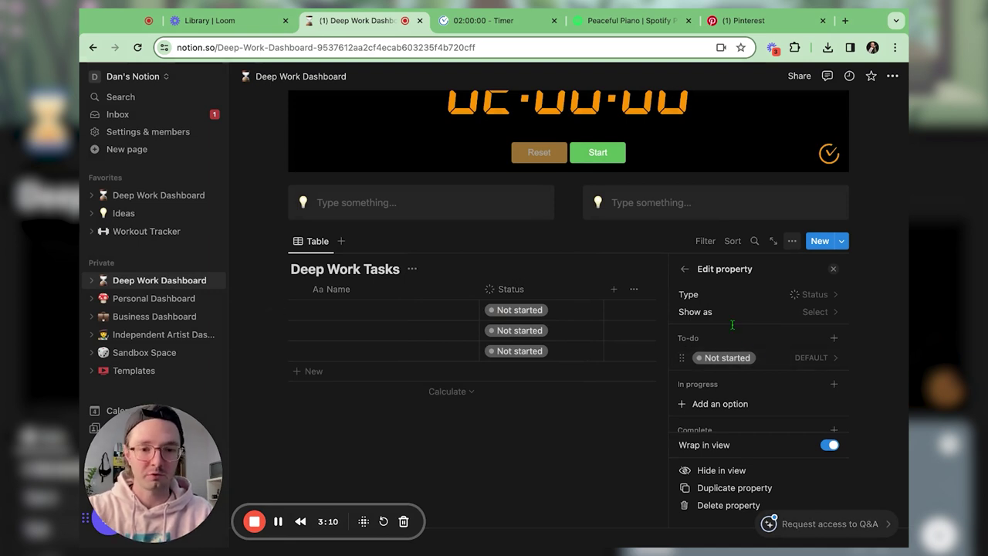
Add a board view named 'Tasks' with a checkmark icon.
{"action": "left_click", "coordinate": [342, 241]}
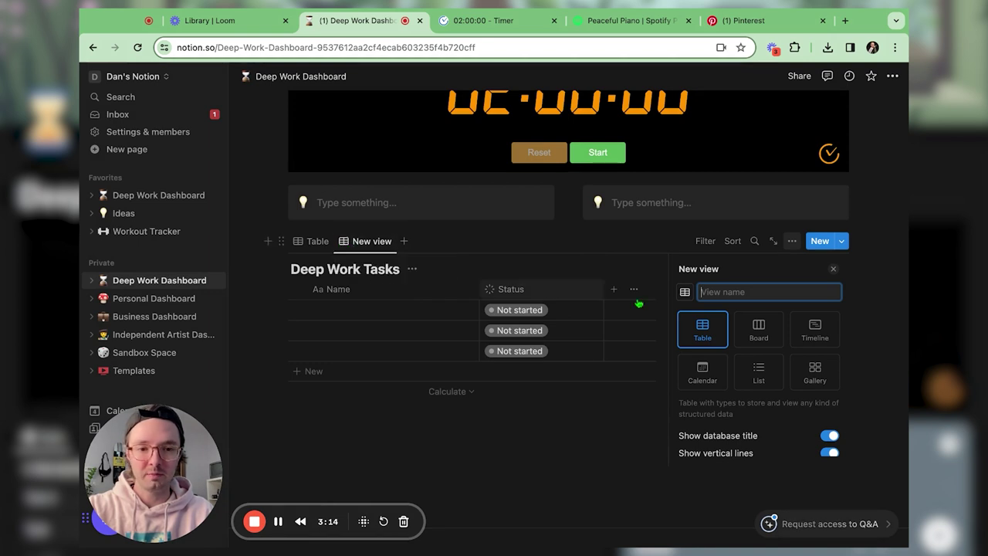
{"action": "left_click", "coordinate": [756, 327]}
{"action": "left_click", "coordinate": [732, 292]}
{"action": "type", "text": "Tasks"}
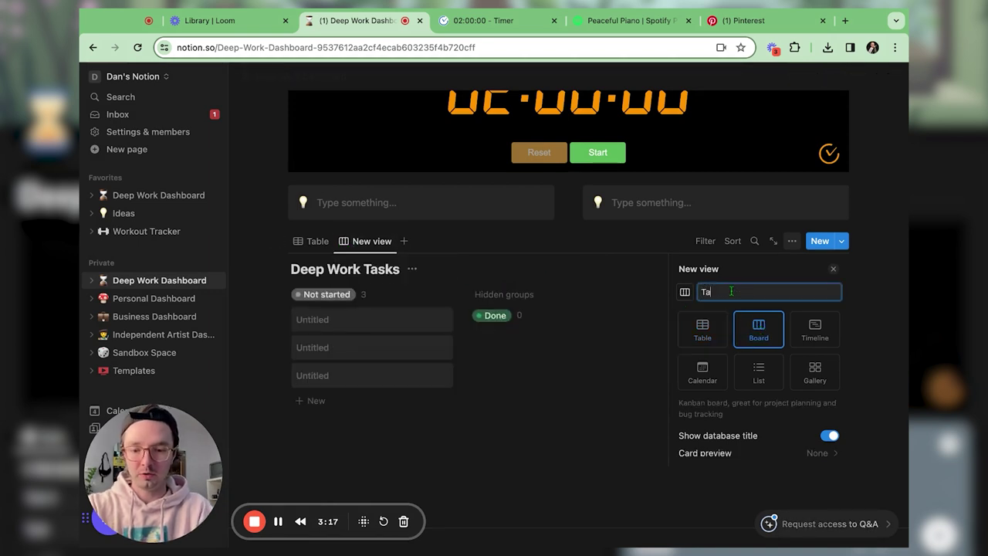
{"action": "left_click", "coordinate": [685, 292]}
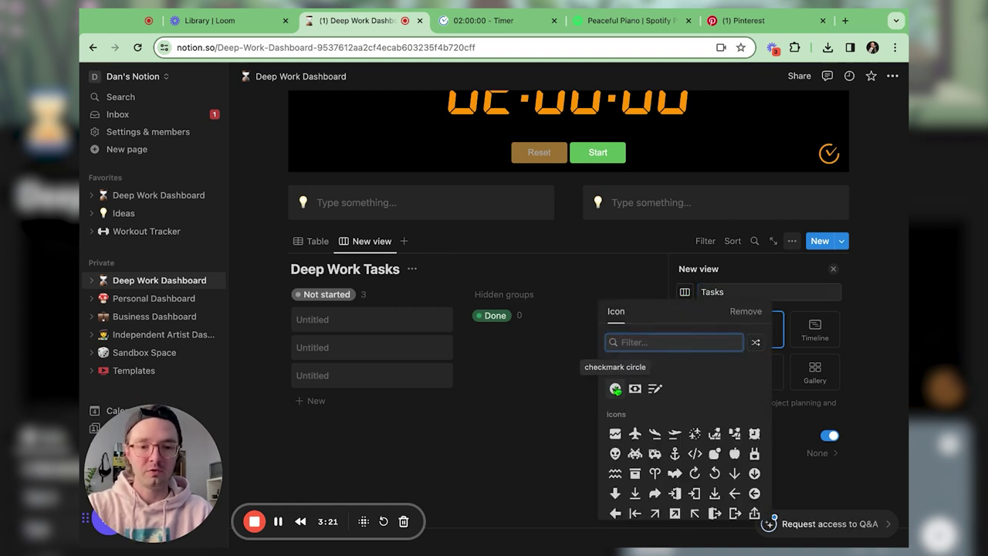
{"action": "left_click", "coordinate": [615, 389]}
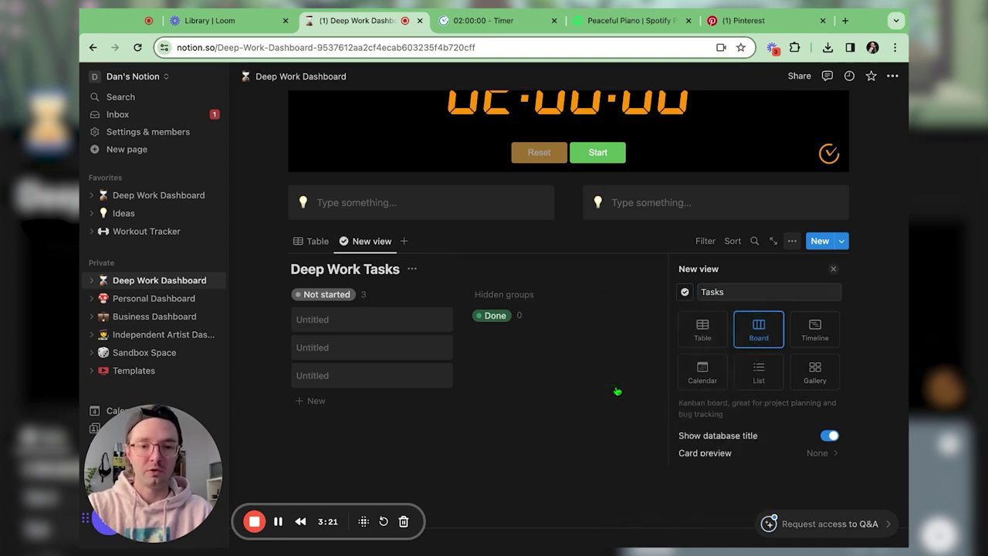
Delete the old Table view and hide the database title.
{"action": "right_click", "coordinate": [308, 240]}
{"action": "left_click", "coordinate": [335, 352]}
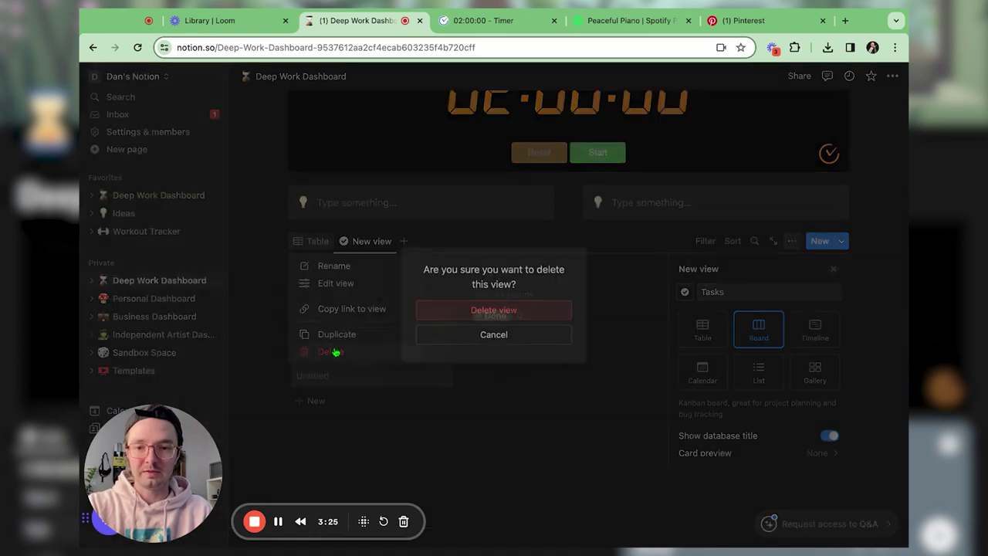
{"action": "left_click", "coordinate": [497, 310]}
{"action": "left_click", "coordinate": [412, 270]}
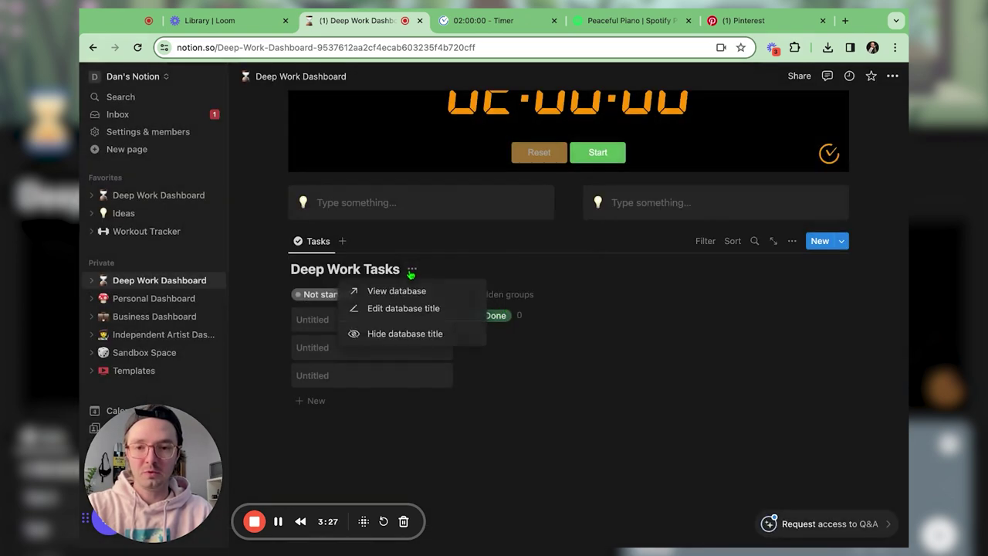
{"action": "left_click", "coordinate": [392, 333]}
Place the Tasks board in the left column and delete the left callout.
{"action": "scroll", "coordinate": [392, 335], "scroll_direction": "up", "scroll_amount": 1}
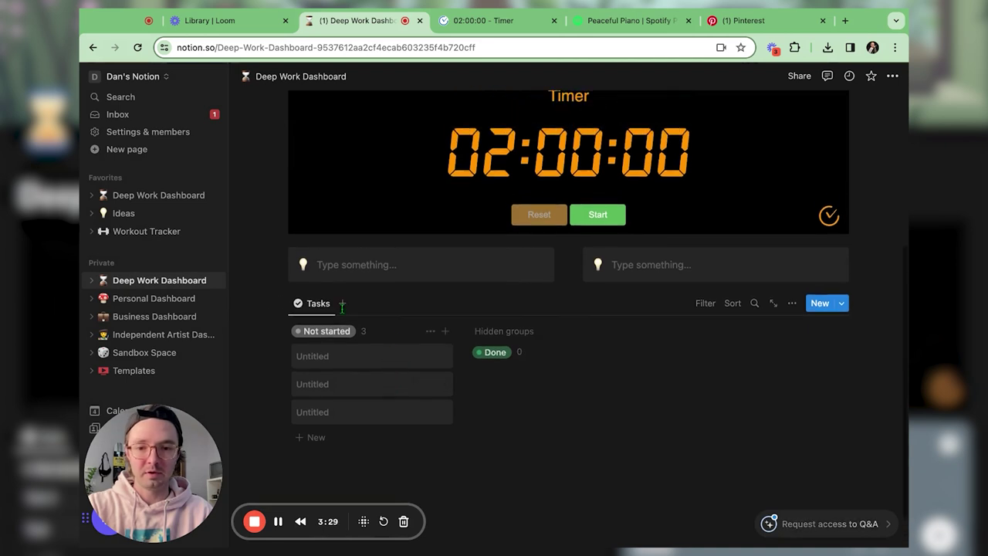
{"action": "left_click_drag", "start_coordinate": [284, 303], "coordinate": [283, 300]}
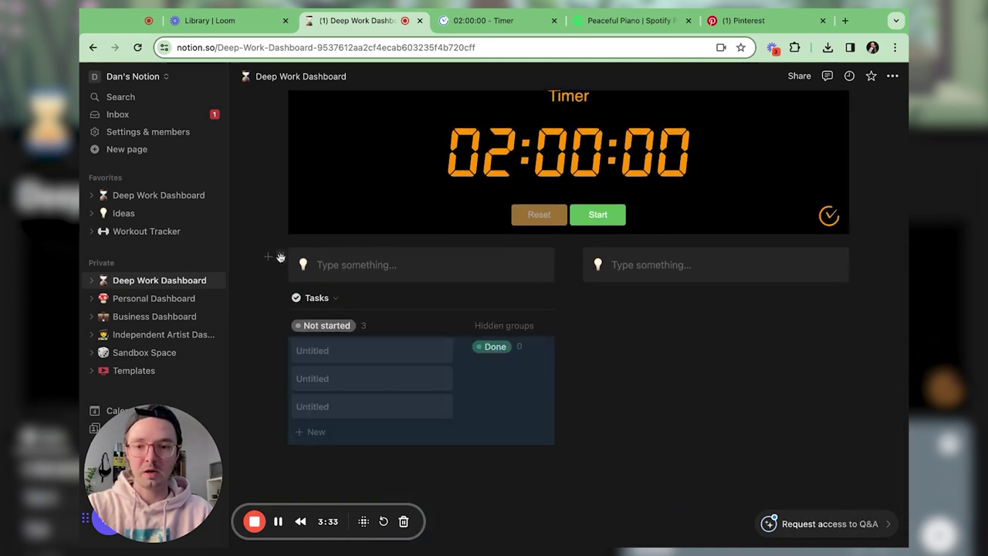
{"action": "left_click", "coordinate": [280, 257]}
{"action": "left_click", "coordinate": [162, 196]}
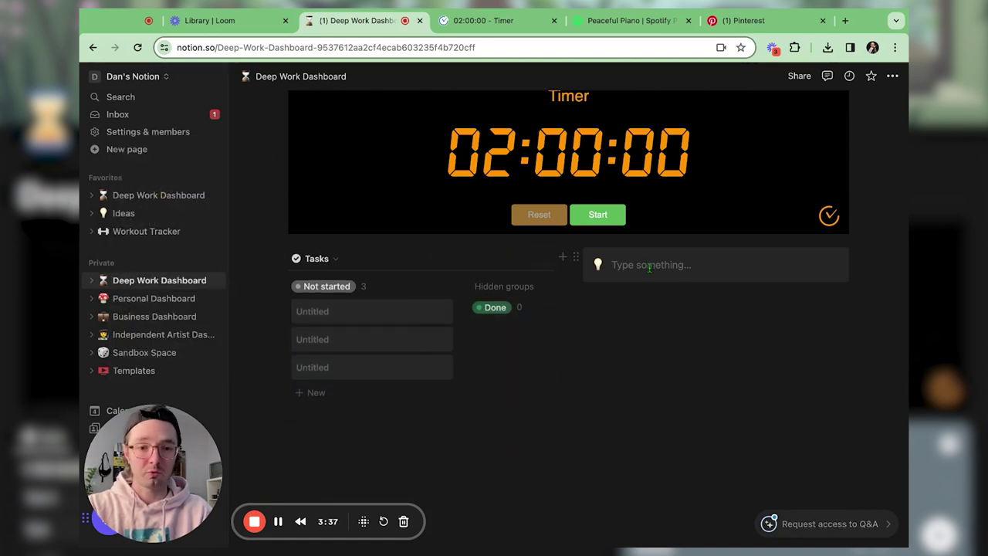
Insert an audio block with /audio below the callout, set to take an embed link.
{"action": "left_click", "coordinate": [609, 297]}
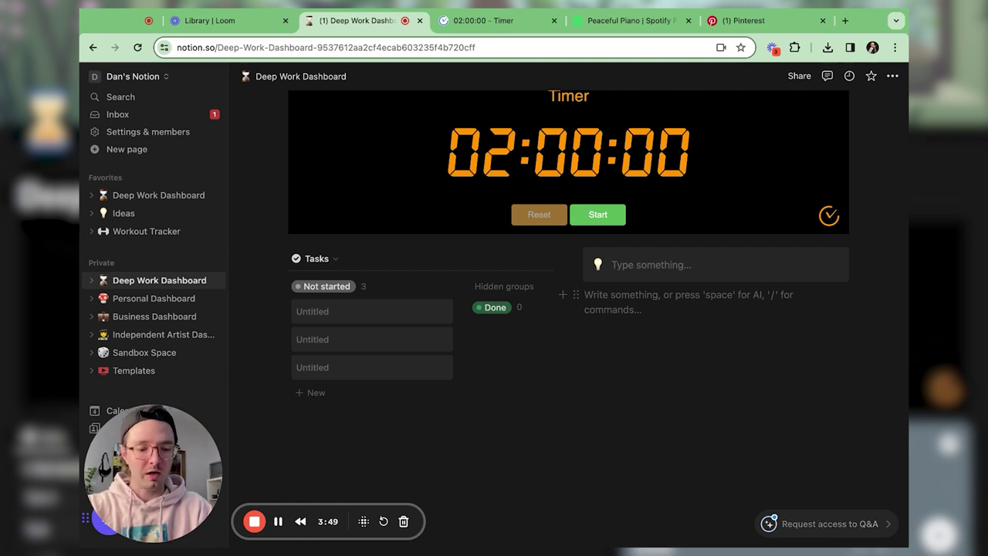
{"action": "type", "text": "/audi"}
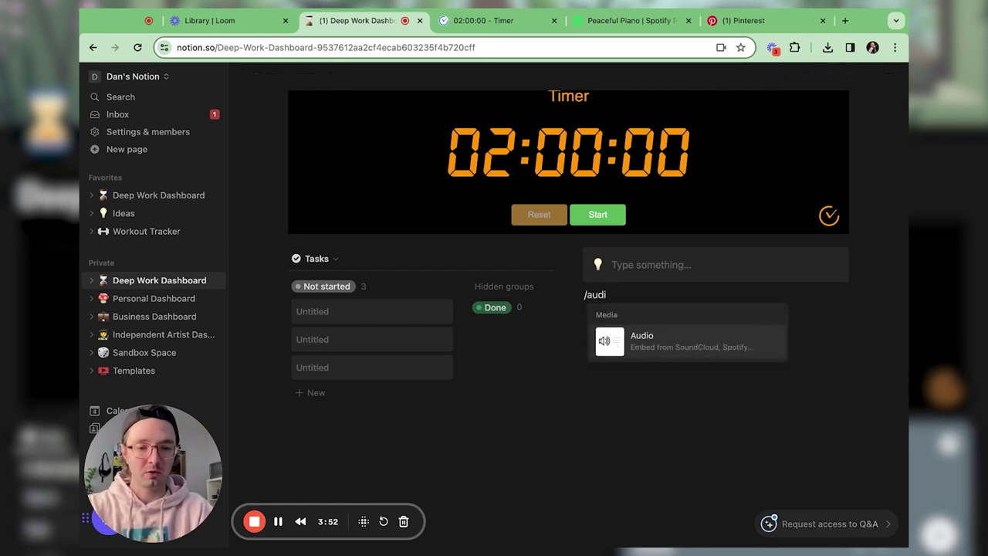
{"action": "key", "text": "Return"}
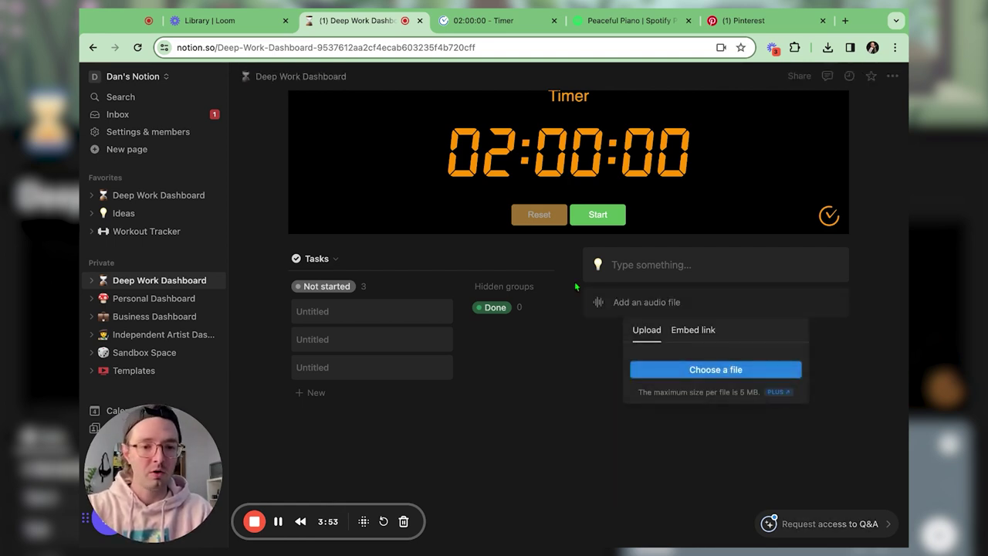
{"action": "left_click", "coordinate": [693, 331]}
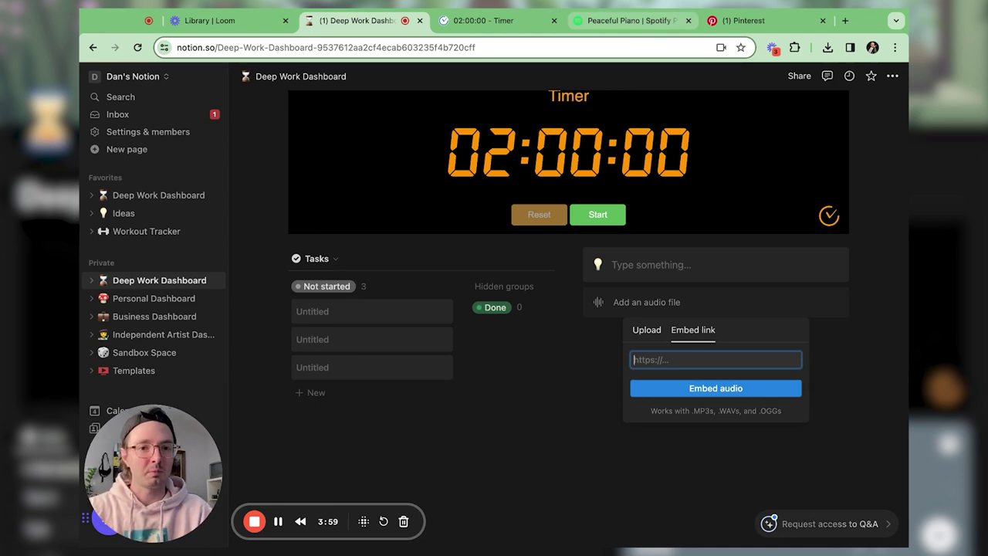
{"action": "left_click", "coordinate": [629, 20]}
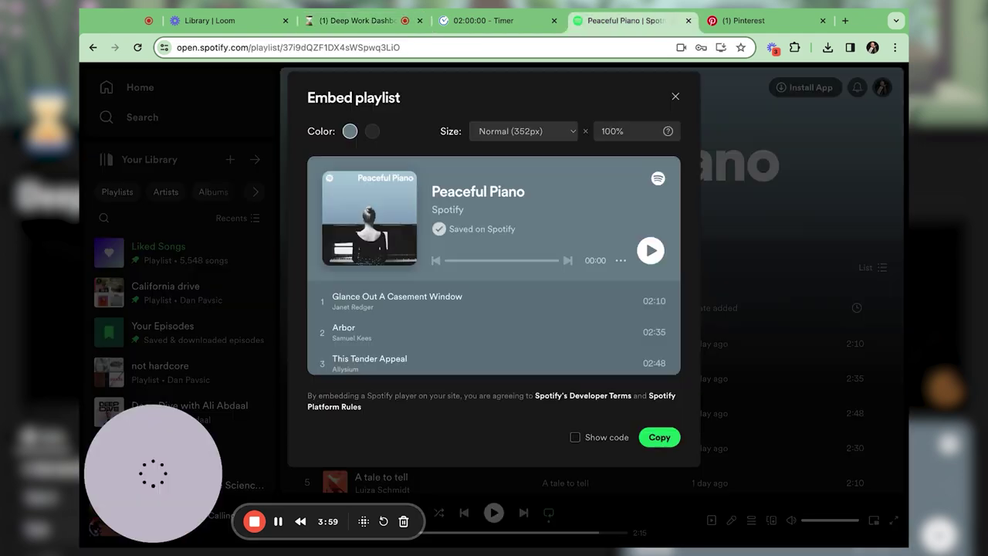
Copy the Peaceful Piano playlist's embed code via Share > Embed playlist, then return to Notion.
{"action": "left_click", "coordinate": [676, 97]}
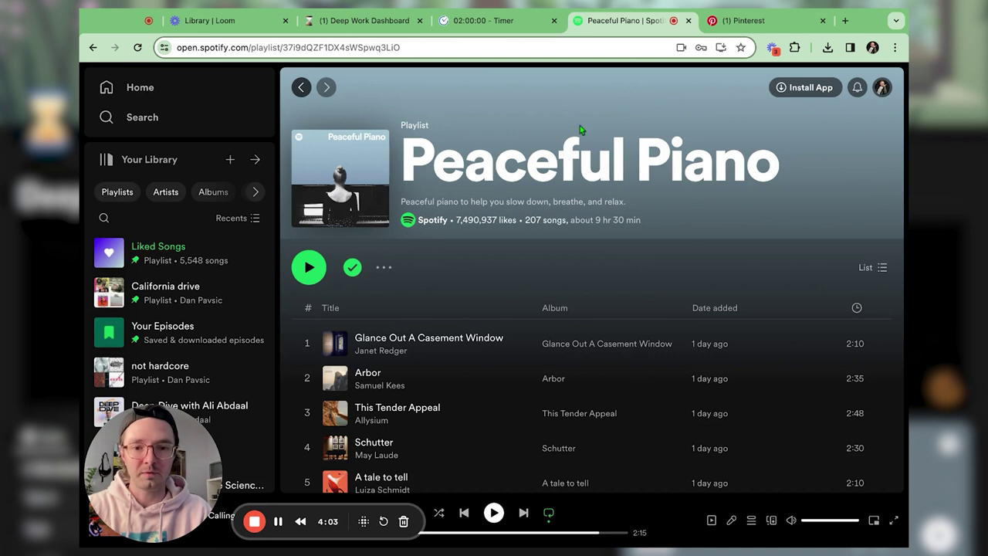
{"action": "left_click", "coordinate": [384, 269]}
{"action": "mouse_move", "coordinate": [450, 458]}
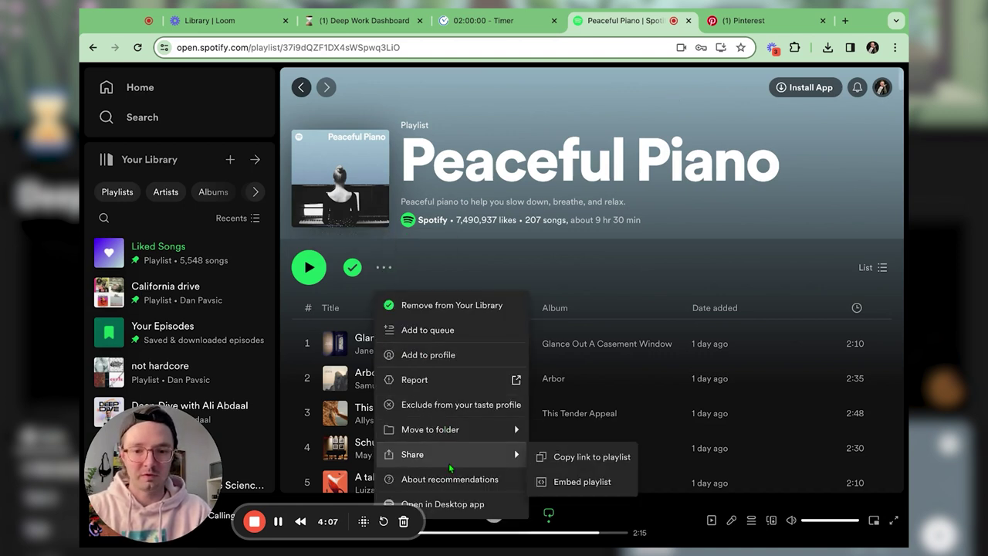
{"action": "left_click", "coordinate": [574, 482]}
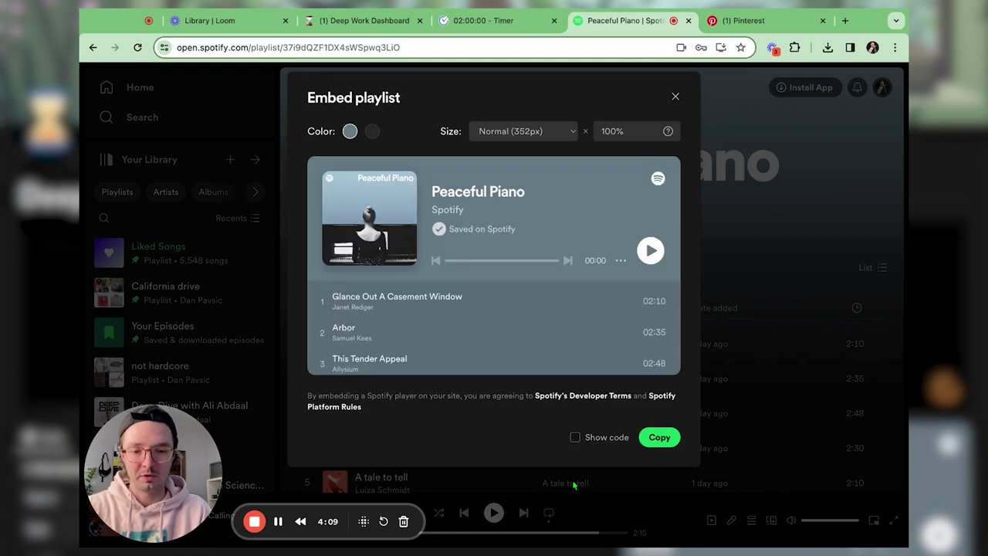
{"action": "left_click", "coordinate": [660, 438]}
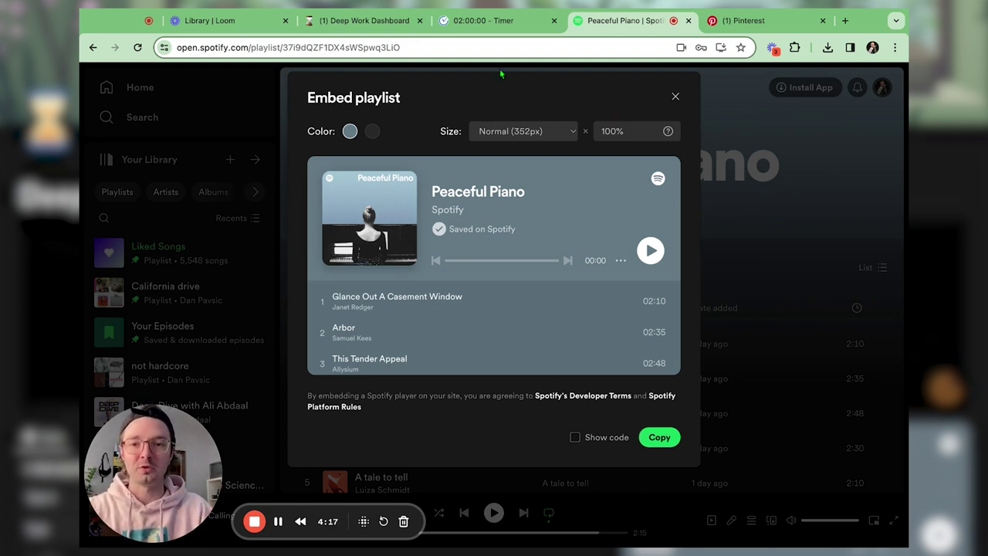
{"action": "left_click", "coordinate": [362, 23]}
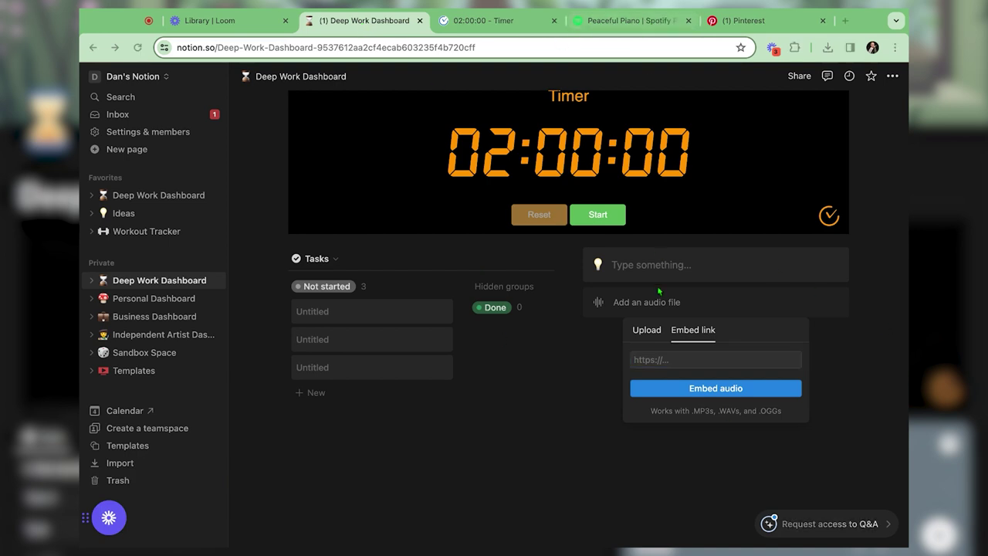
Paste the Peaceful Piano Spotify embed code as the embed link and embed the player.
{"action": "left_click", "coordinate": [655, 360]}
{"action": "key", "text": "ctrl+v"}
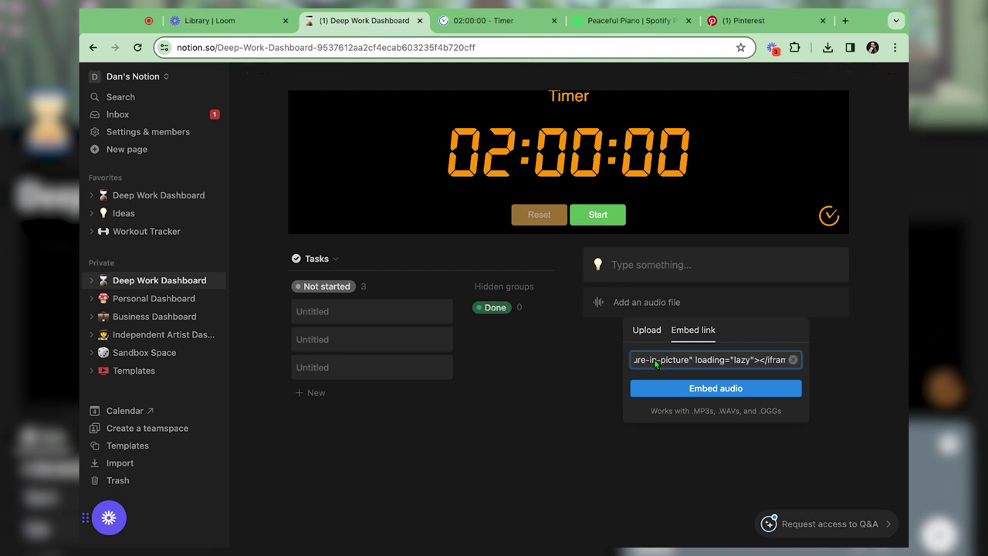
{"action": "left_click", "coordinate": [677, 388]}
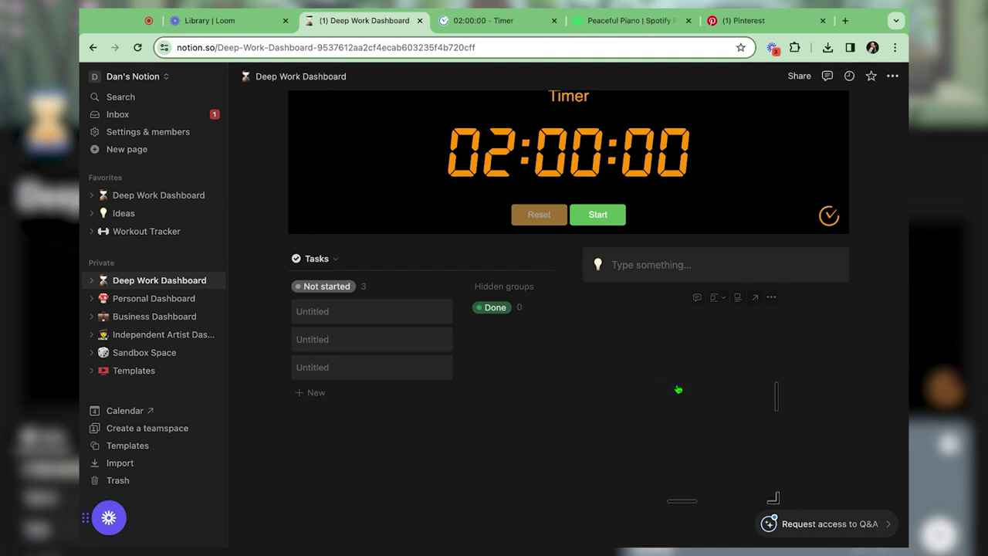
Delete the remaining callout above the Spotify player.
{"action": "left_click", "coordinate": [573, 298]}
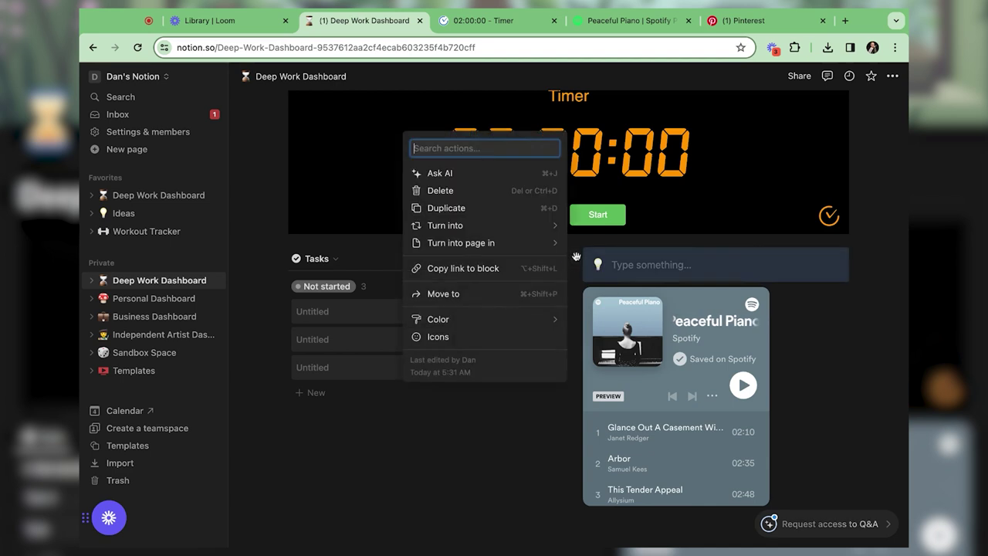
{"action": "left_click", "coordinate": [455, 287]}
{"action": "left_click", "coordinate": [441, 191]}
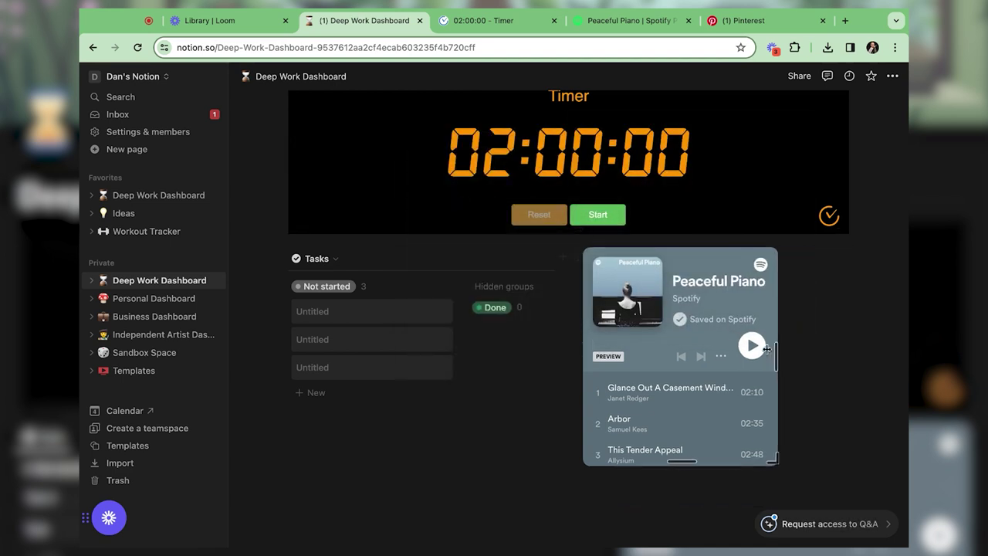
{"action": "scroll", "coordinate": [741, 363], "scroll_direction": "up", "scroll_amount": 2}
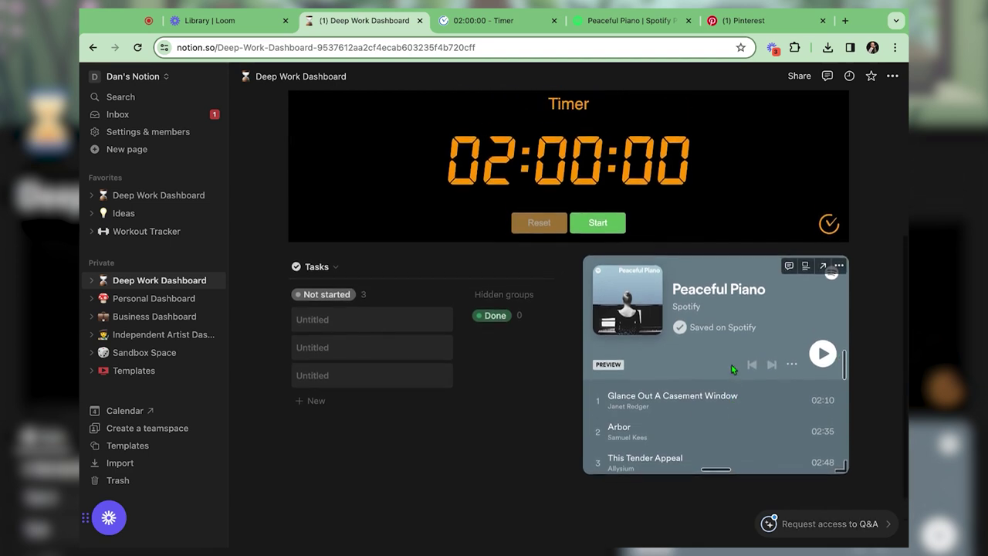
{"action": "scroll", "coordinate": [732, 370], "scroll_direction": "up", "scroll_amount": 4}
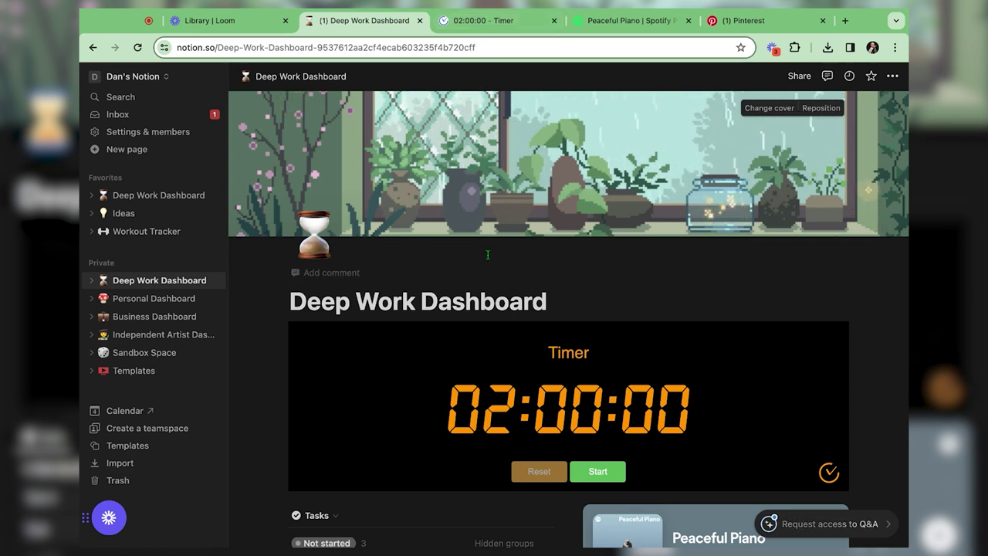
Start the two-hour countdown timer.
{"action": "scroll", "coordinate": [487, 254], "scroll_direction": "down", "scroll_amount": 1}
{"action": "scroll", "coordinate": [487, 253], "scroll_direction": "down", "scroll_amount": 3}
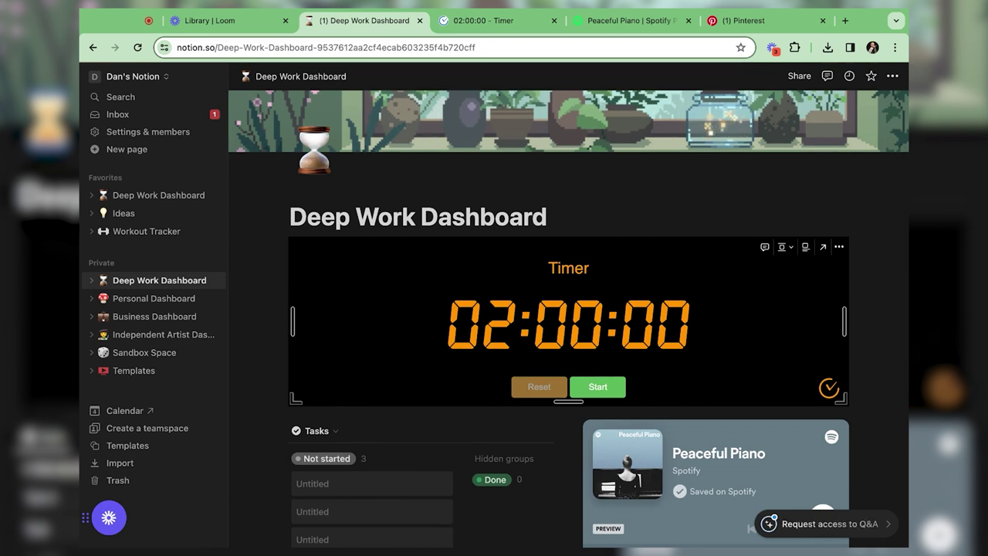
{"action": "scroll", "coordinate": [487, 254], "scroll_direction": "down", "scroll_amount": 4}
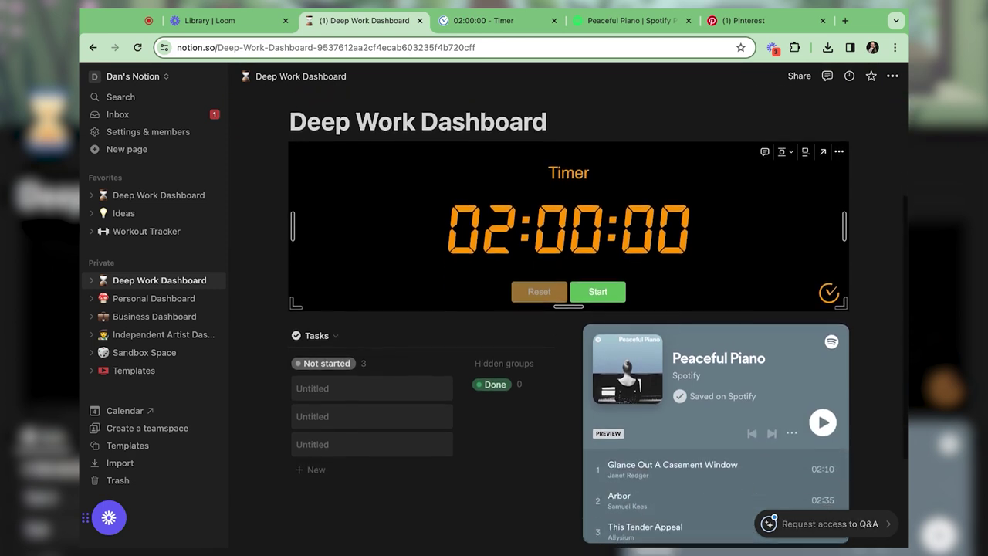
{"action": "left_click", "coordinate": [598, 293]}
Move the first Untitled task card from Not started to Done.
{"action": "scroll", "coordinate": [329, 278], "scroll_direction": "down", "scroll_amount": 3}
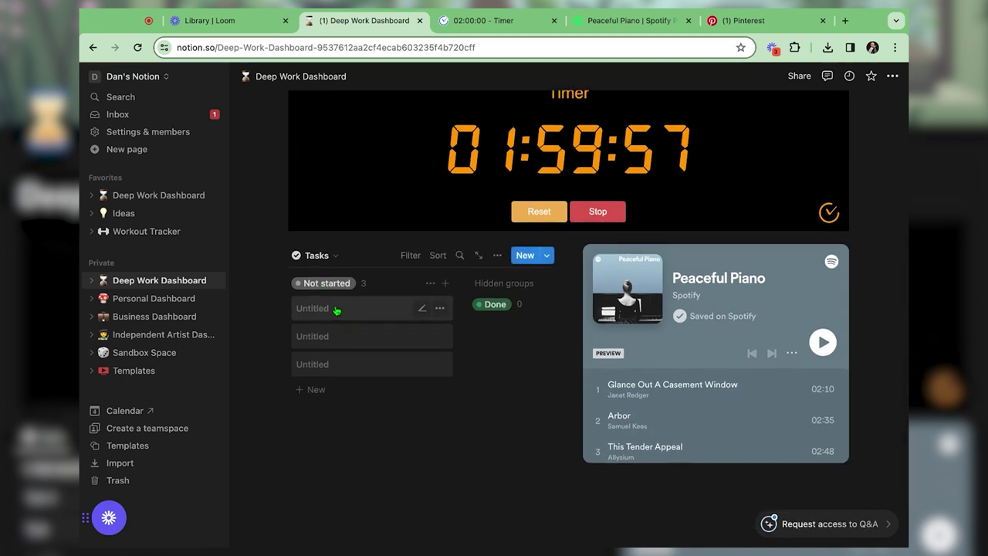
{"action": "left_click_drag", "start_coordinate": [336, 310], "coordinate": [336, 309]}
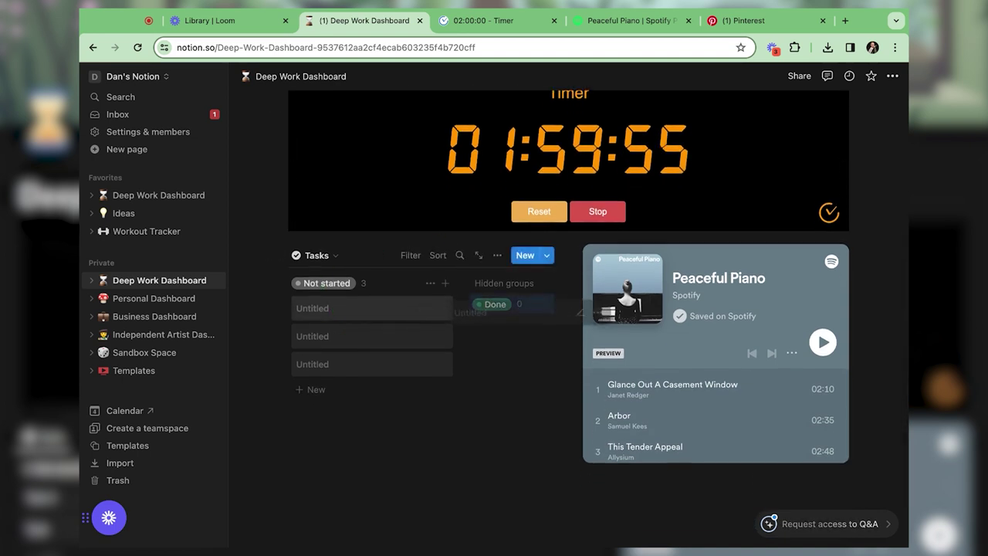
{"action": "left_click_drag", "start_coordinate": [577, 312], "coordinate": [509, 309]}
Widen the Tasks board beside the player and collapse the sidebar.
{"action": "scroll", "coordinate": [460, 302], "scroll_direction": "right", "scroll_amount": 3}
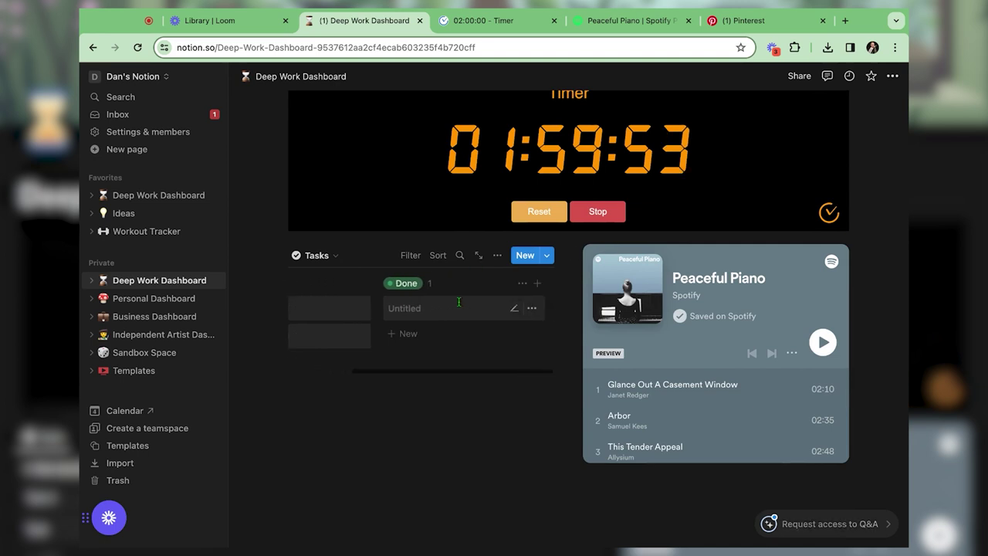
{"action": "left_click_drag", "start_coordinate": [568, 309], "coordinate": [635, 309]}
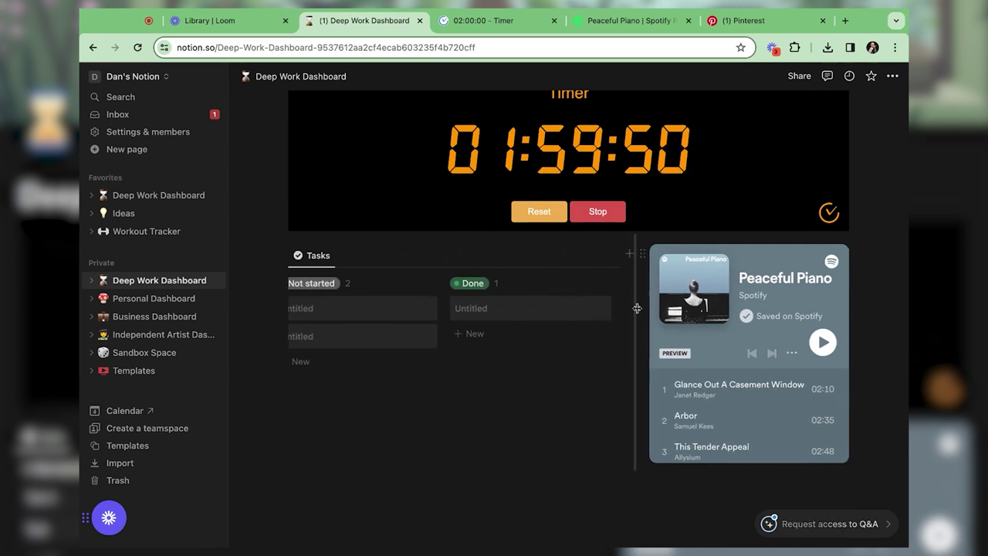
{"action": "left_click", "coordinate": [213, 79]}
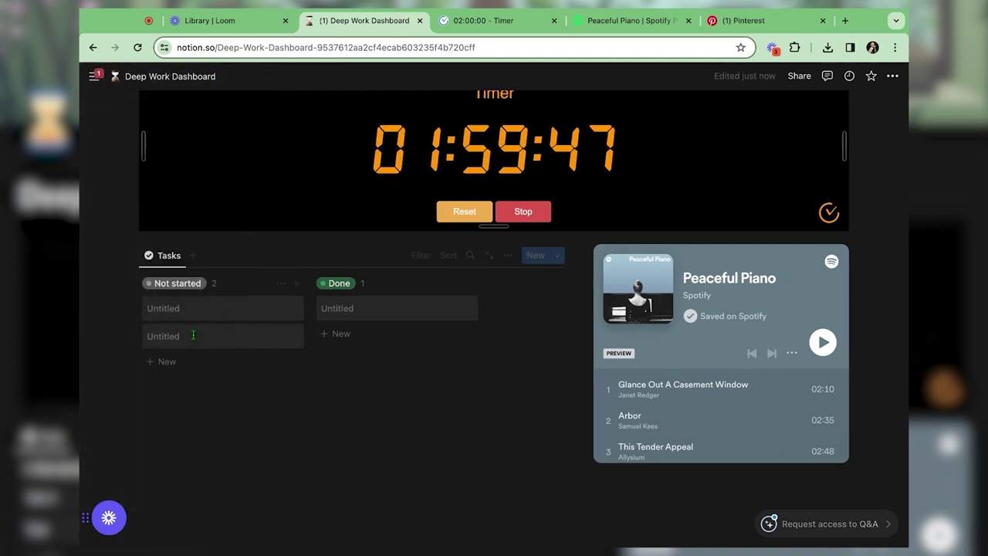
{"action": "scroll", "coordinate": [501, 326], "scroll_direction": "up", "scroll_amount": 5}
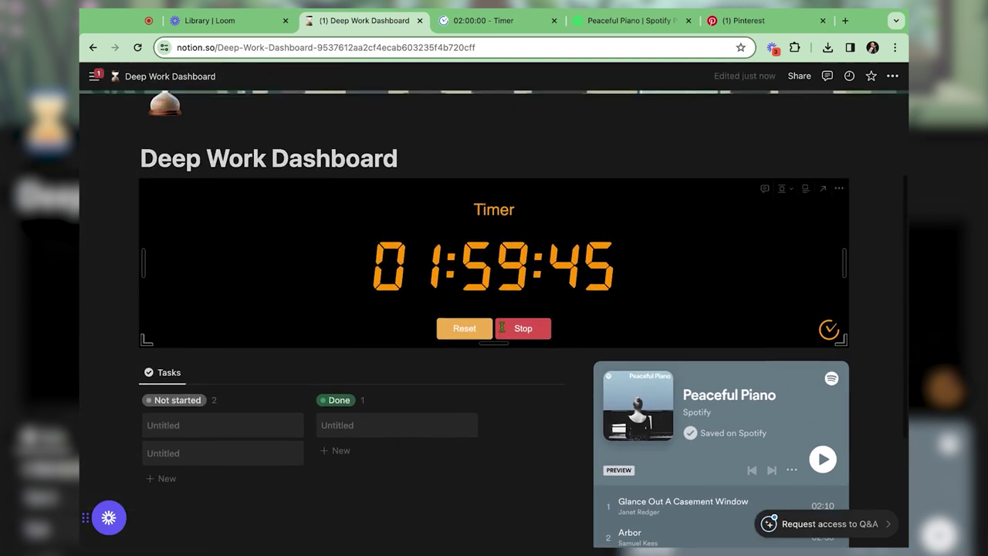